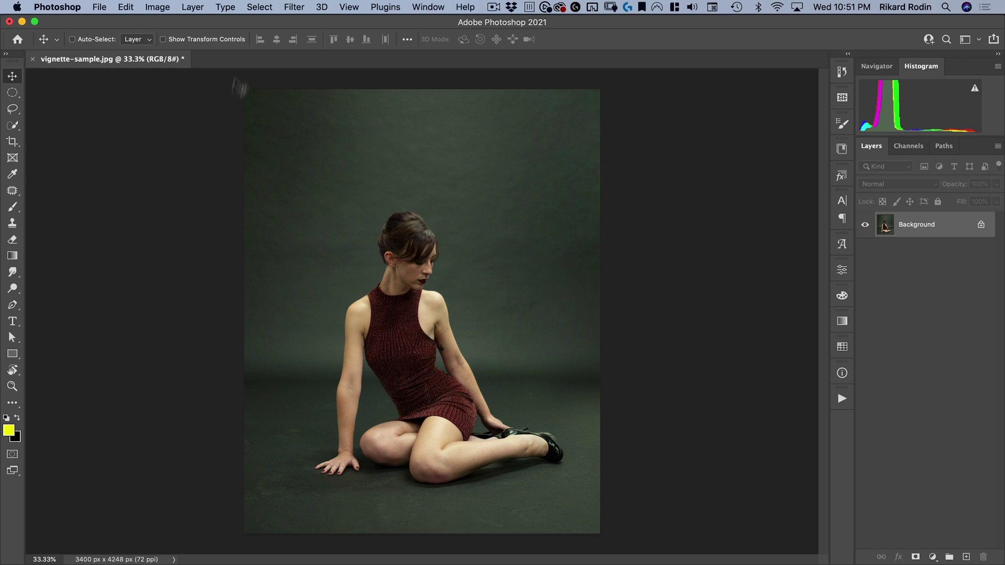
Apply a -65 Camera Raw vignette with midpoint 49 and roundness -74 to darken the edges.
left_click(299, 7)
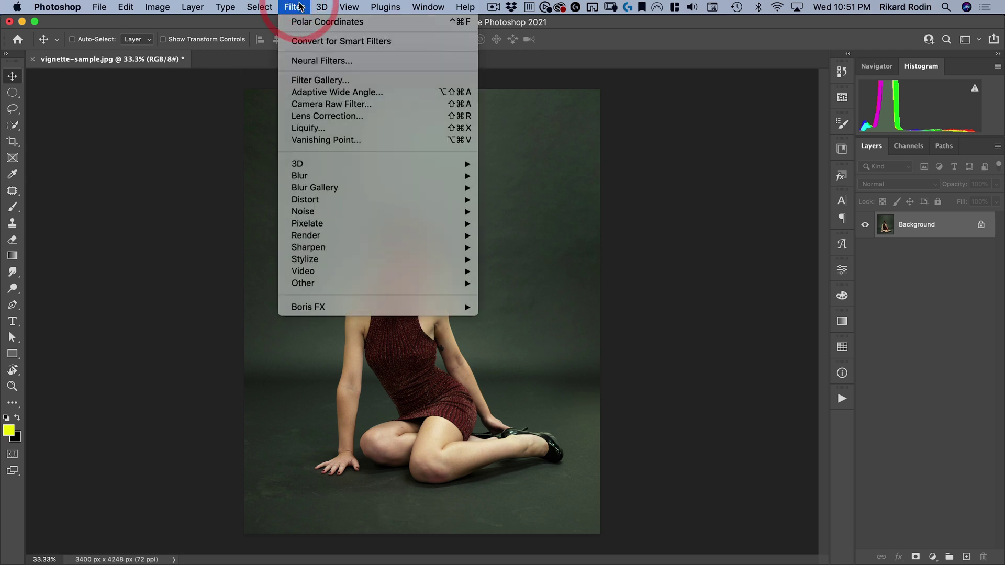
left_click(327, 104)
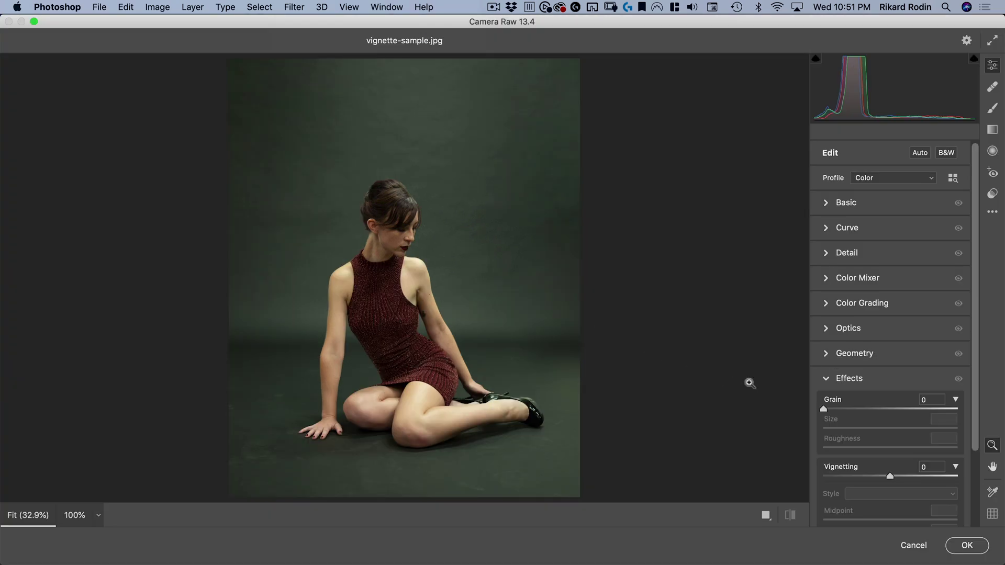
left_click(825, 382)
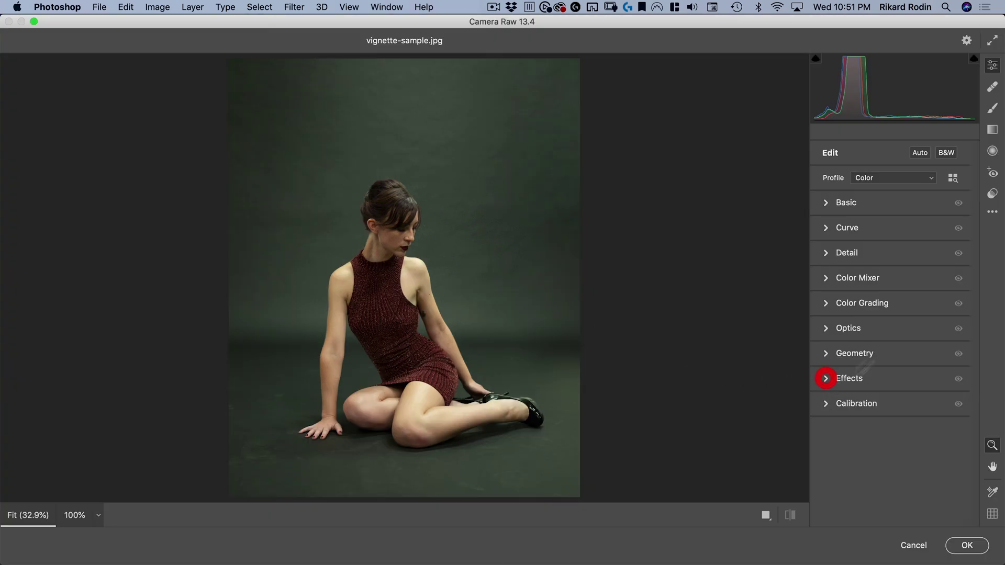
left_click(826, 380)
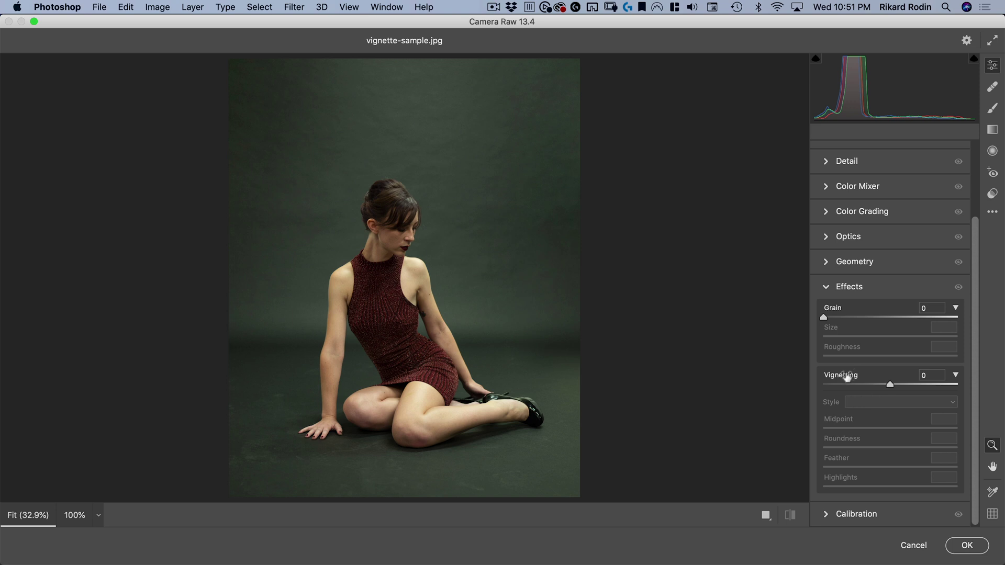
left_click_drag(890, 386, 845, 390)
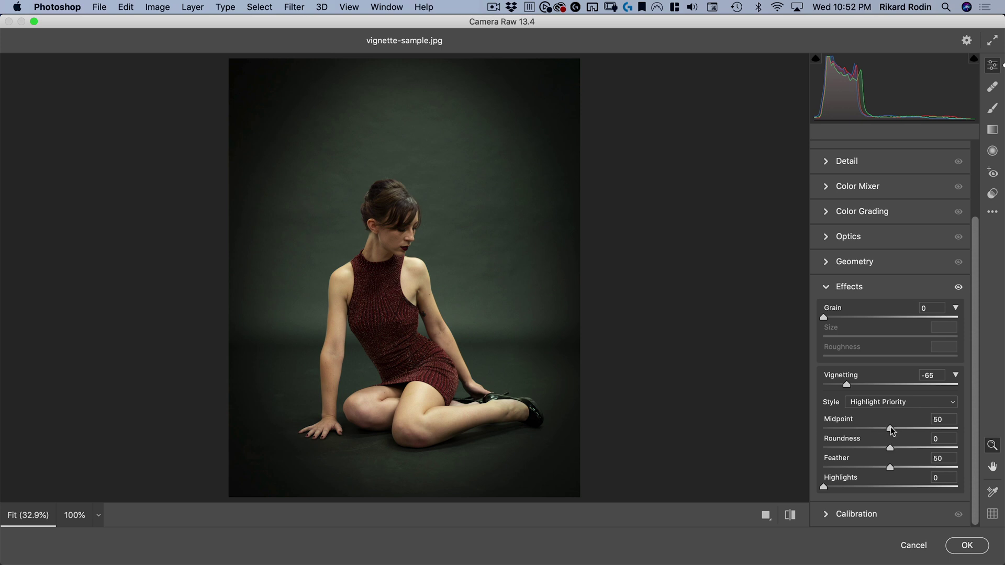
left_click_drag(890, 428, 842, 444)
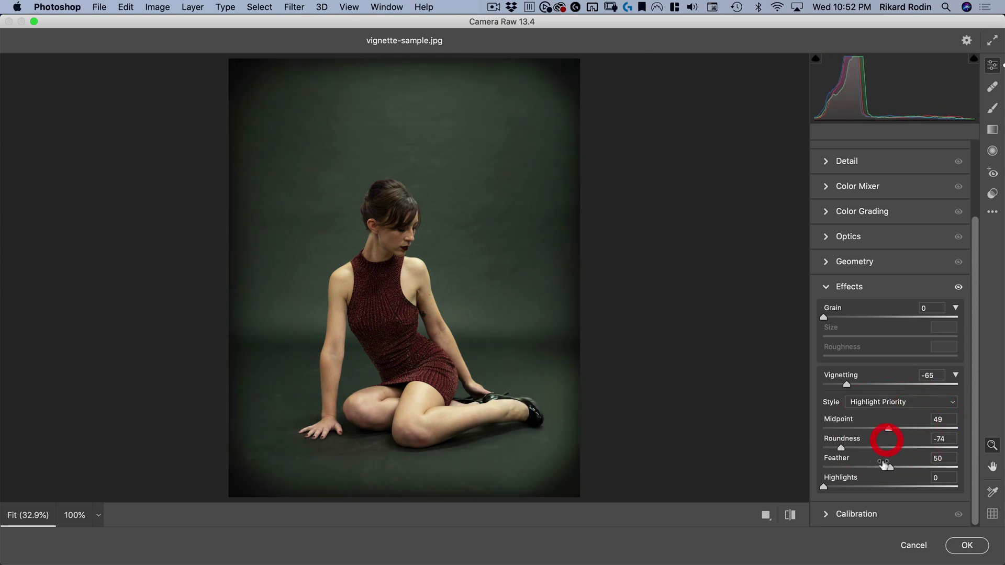
Set the vignette to feather 65, midpoint 0 and roundness +29, and try raising Highlights.
left_click_drag(890, 467, 912, 455)
left_click_drag(823, 484, 865, 481)
left_click_drag(841, 482, 840, 482)
left_click_drag(888, 428, 909, 448)
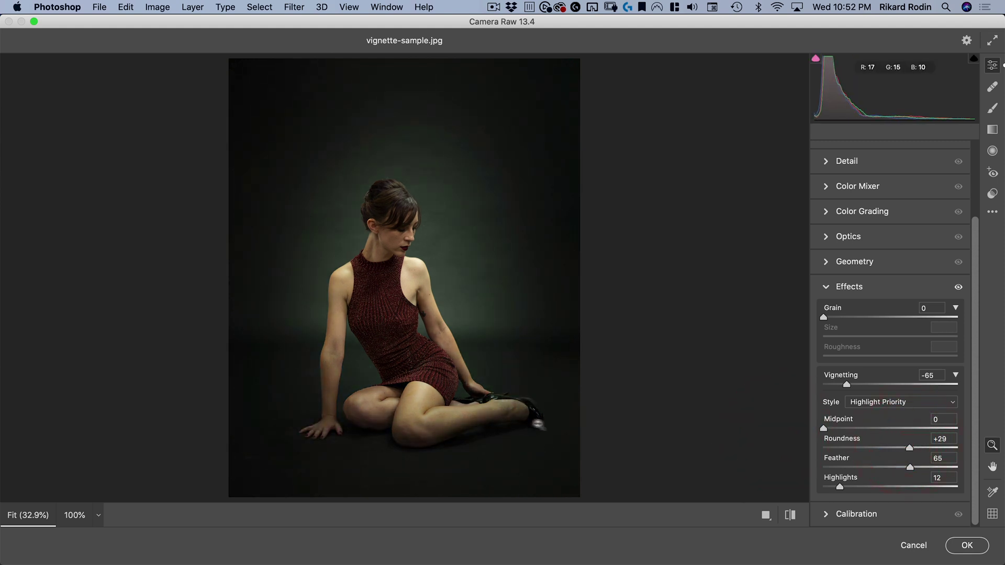
left_click_drag(840, 487, 745, 483)
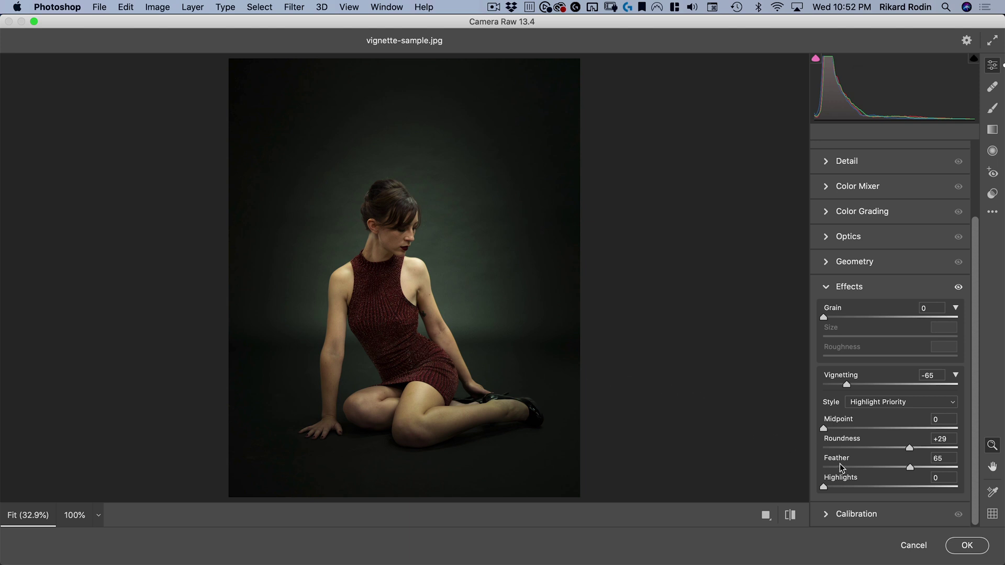
Discard the Camera Raw edits and draw a first centre-out oval selection.
left_click(914, 546)
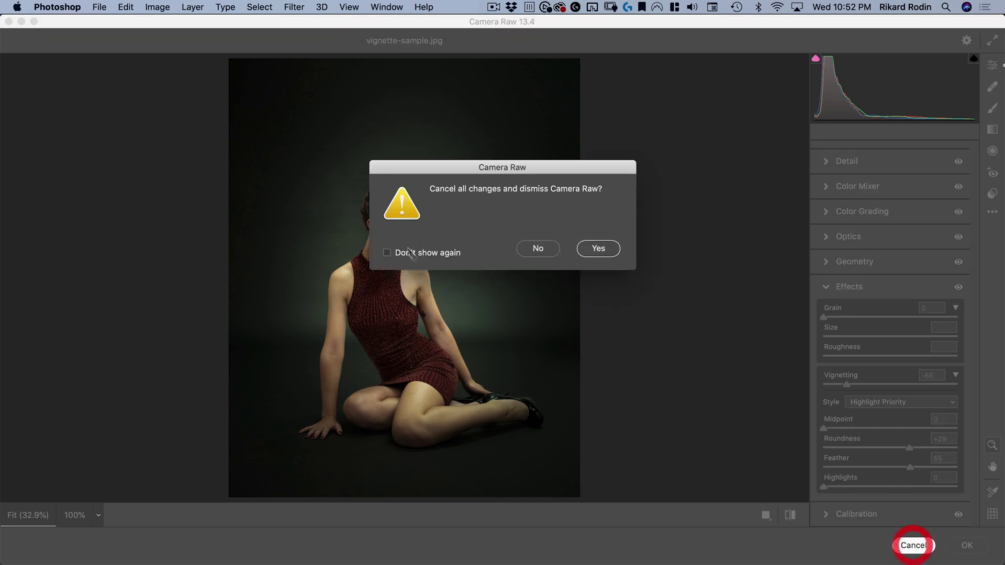
left_click(602, 249)
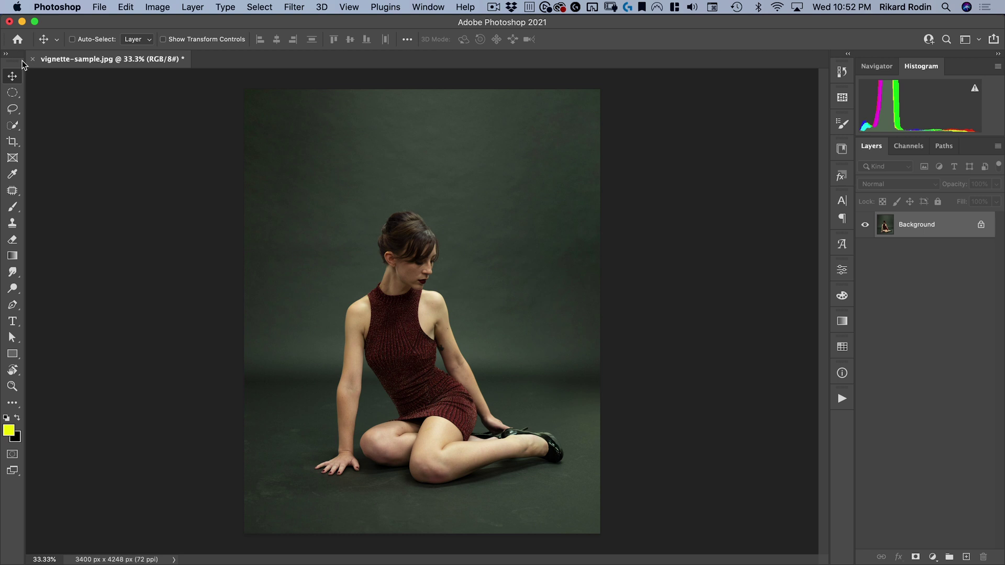
left_click(12, 92)
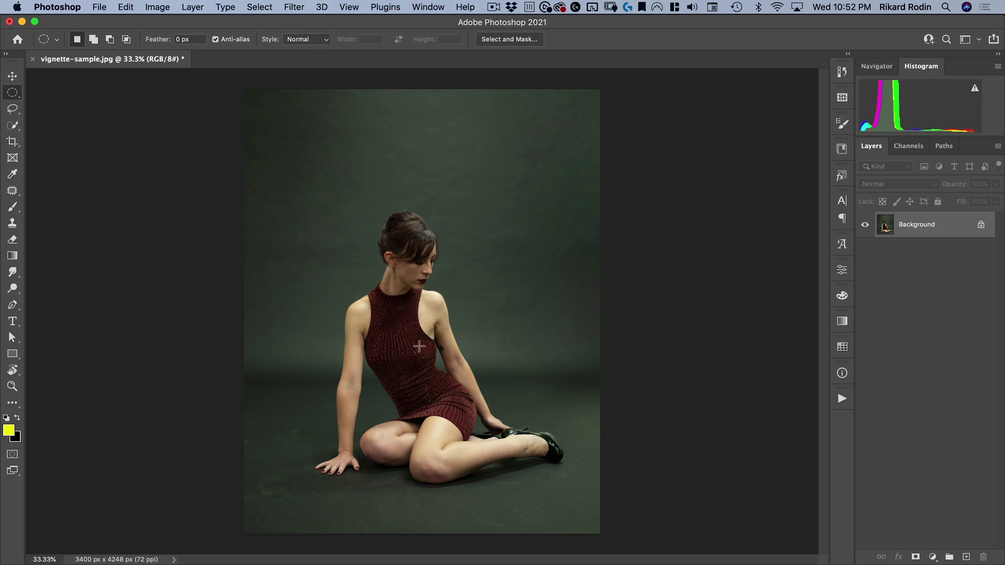
key("alt")
left_click_drag(415, 344, 542, 183)
left_click_drag(419, 272, 407, 256)
Redraw the oval selection until it frames the seated woman.
left_click(561, 224)
key("alt")
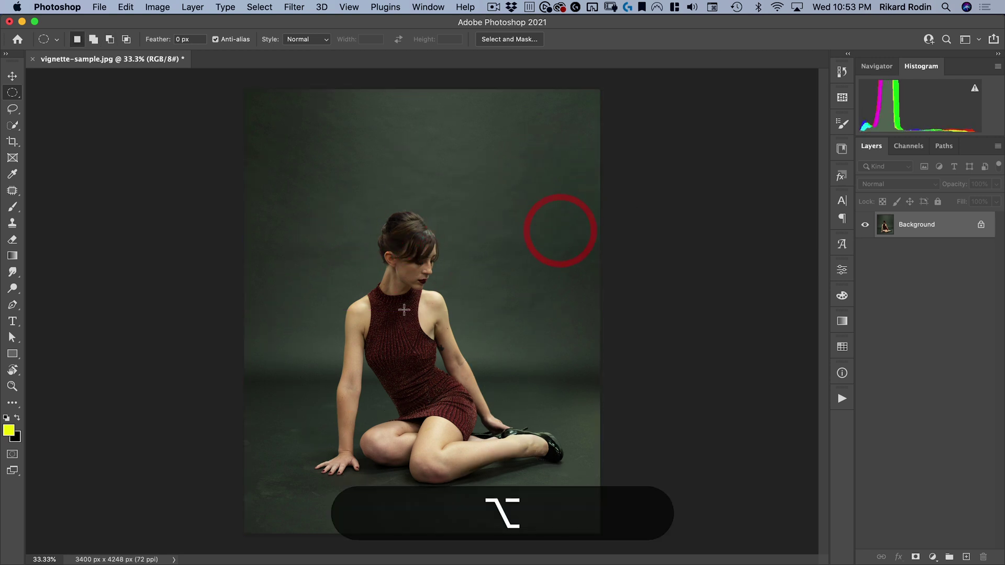
left_click_drag(404, 310, 608, 70)
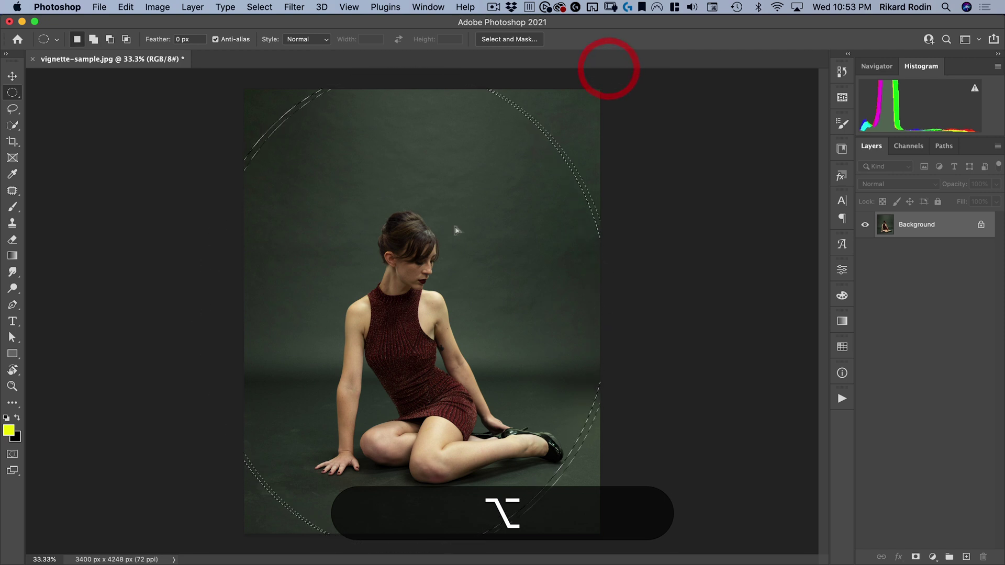
left_click_drag(474, 211, 460, 224)
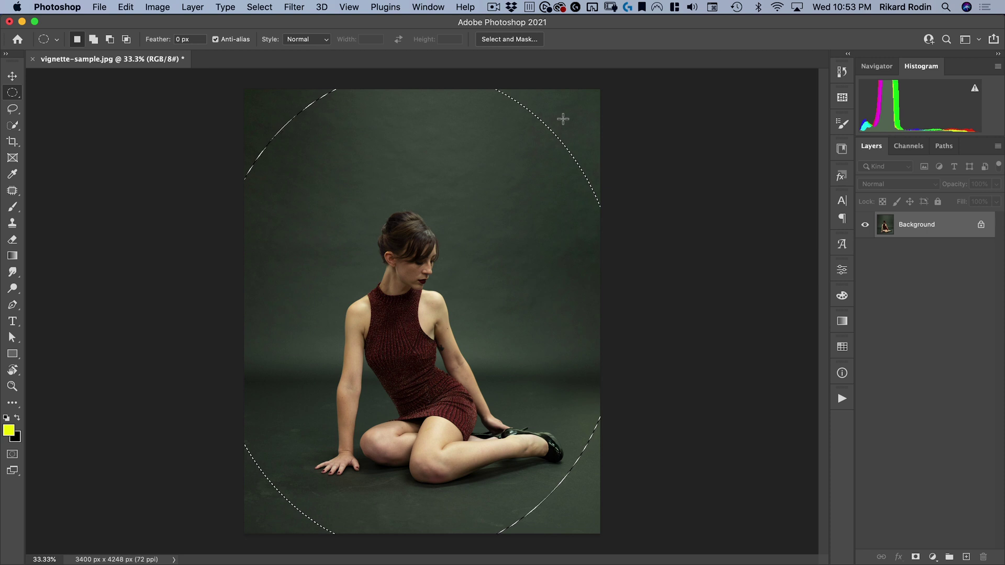
left_click(563, 119)
key("alt")
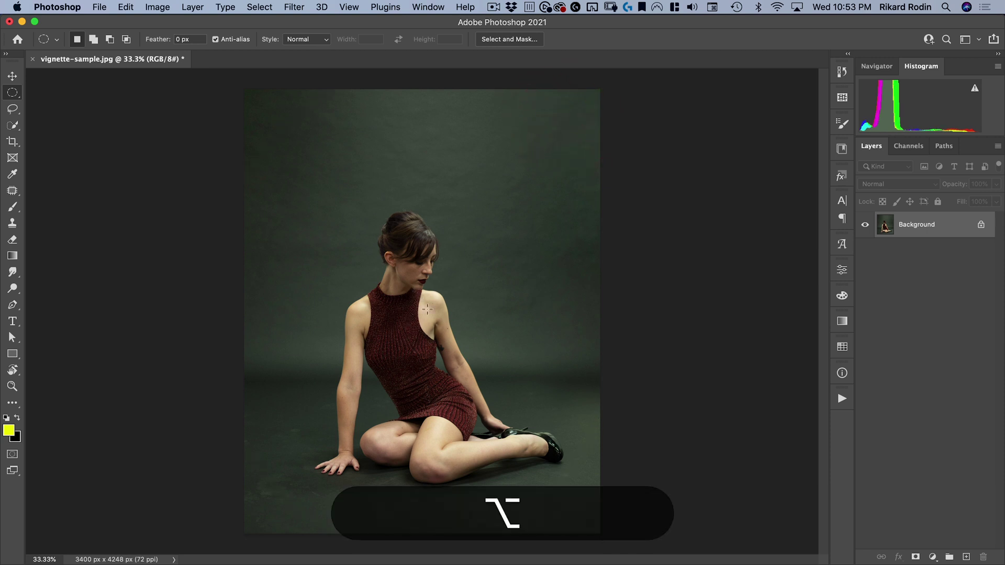
mouse_move(422, 322)
left_mouse_down()
mouse_move(512, 197)
mouse_move(558, 153)
left_mouse_up()
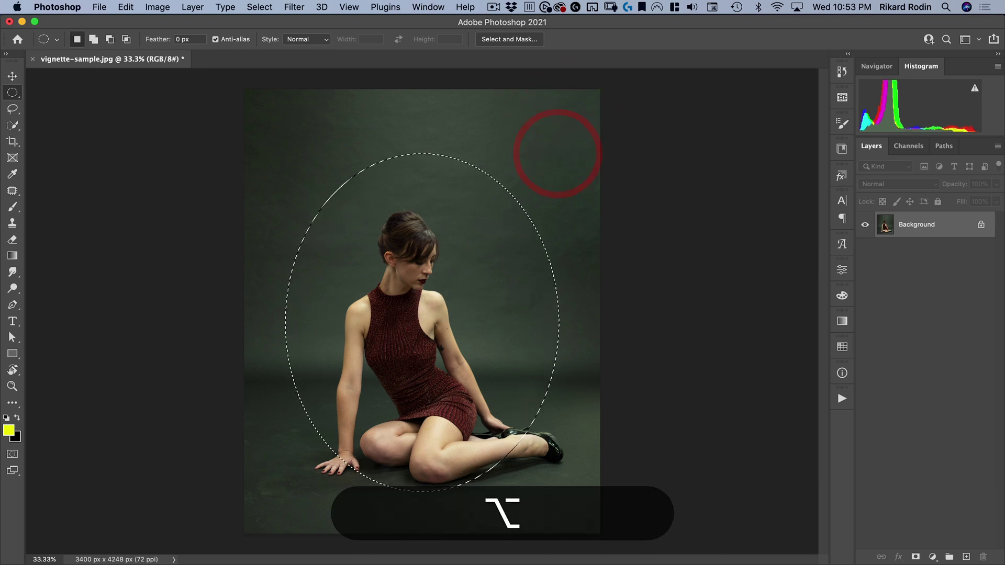
left_click_drag(446, 331, 437, 358)
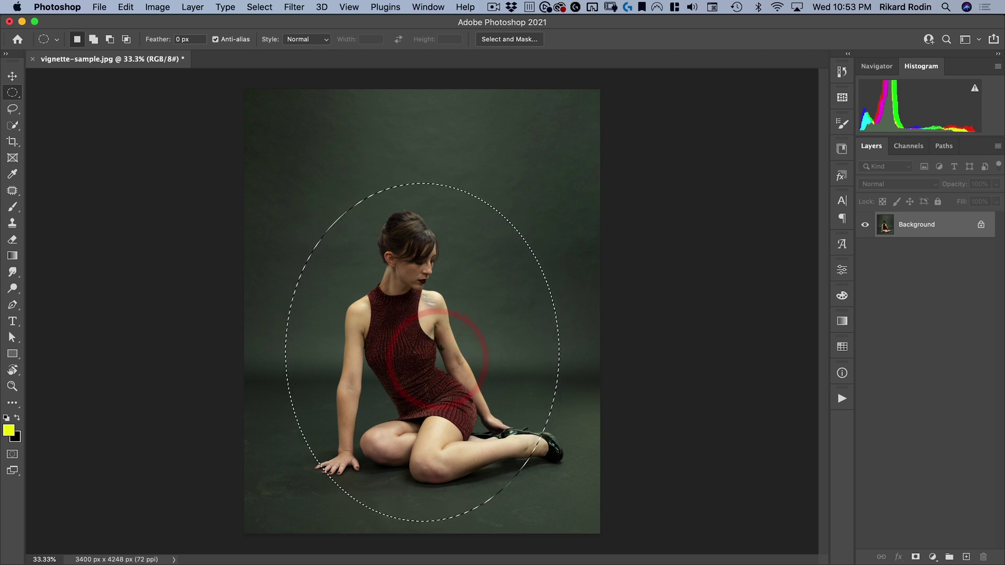
Add a Curves adjustment layer on the oval selection and pull the curve down.
left_click(932, 557)
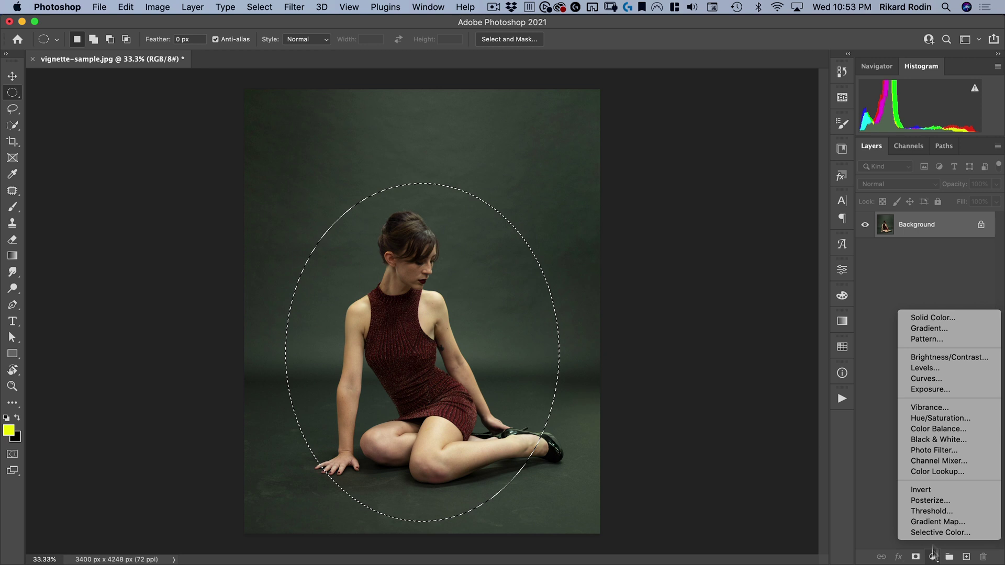
left_click(947, 381)
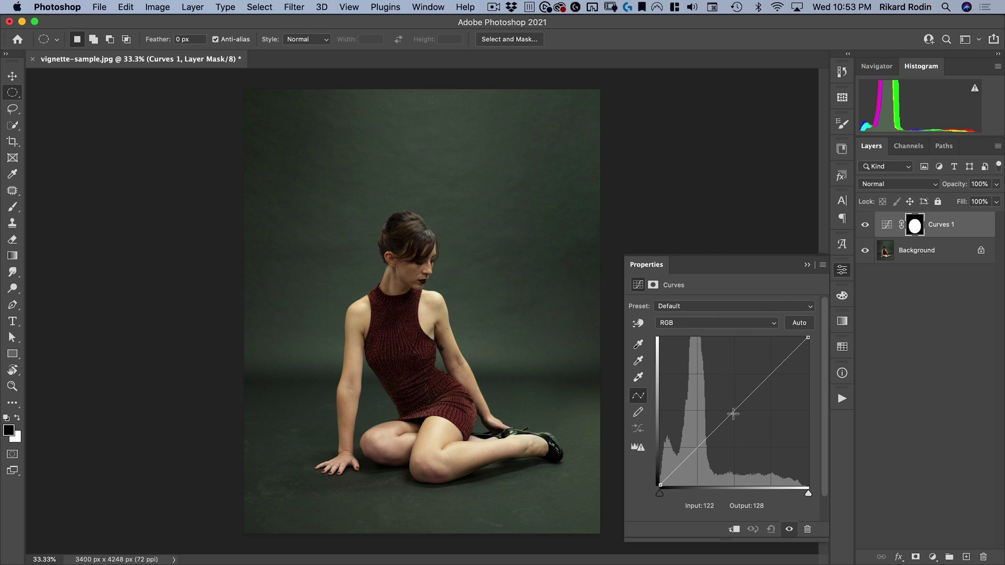
left_click_drag(733, 414, 753, 441)
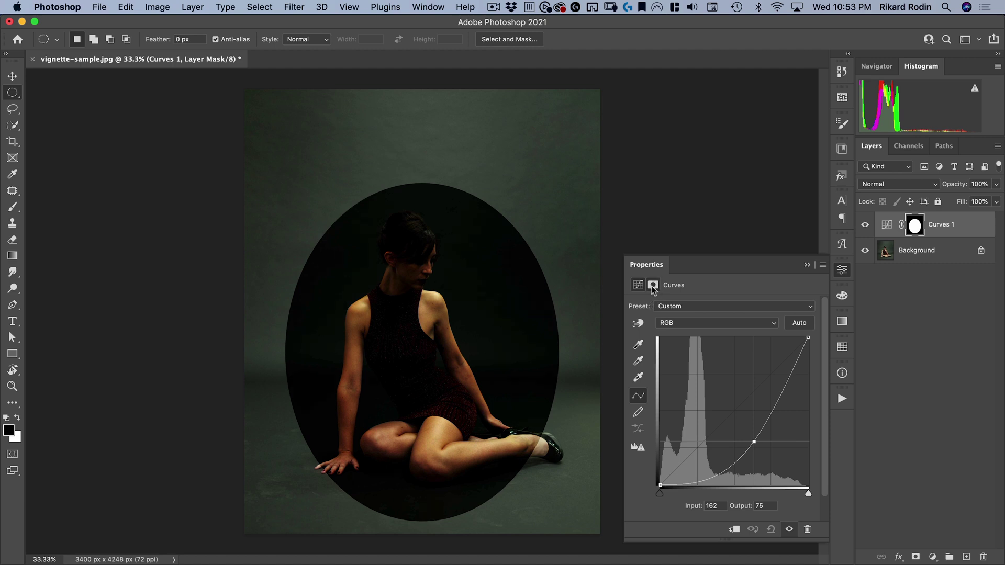
Feather the Curves 1 mask to 400 px and invert it.
left_click(653, 286)
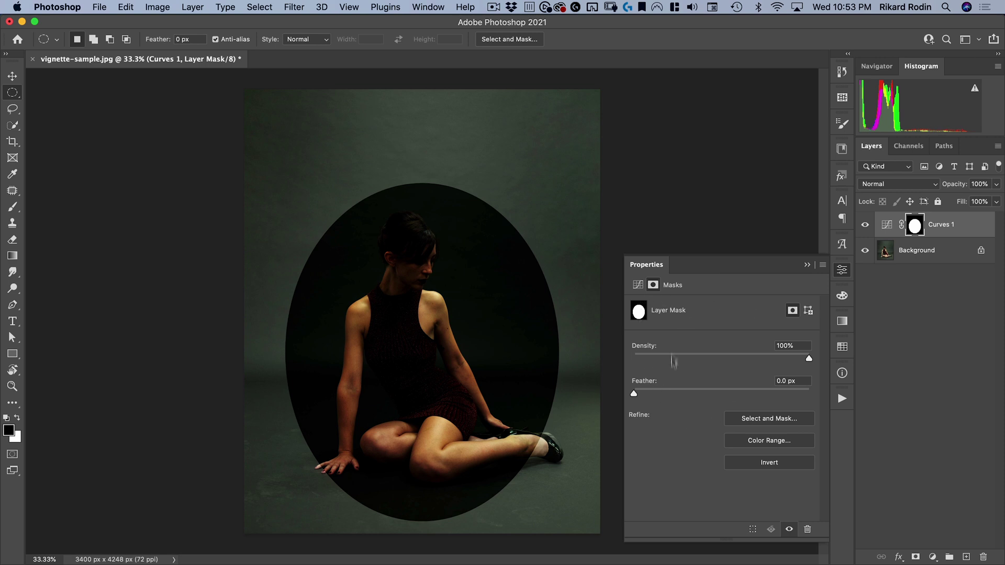
left_click(796, 381)
type("400")
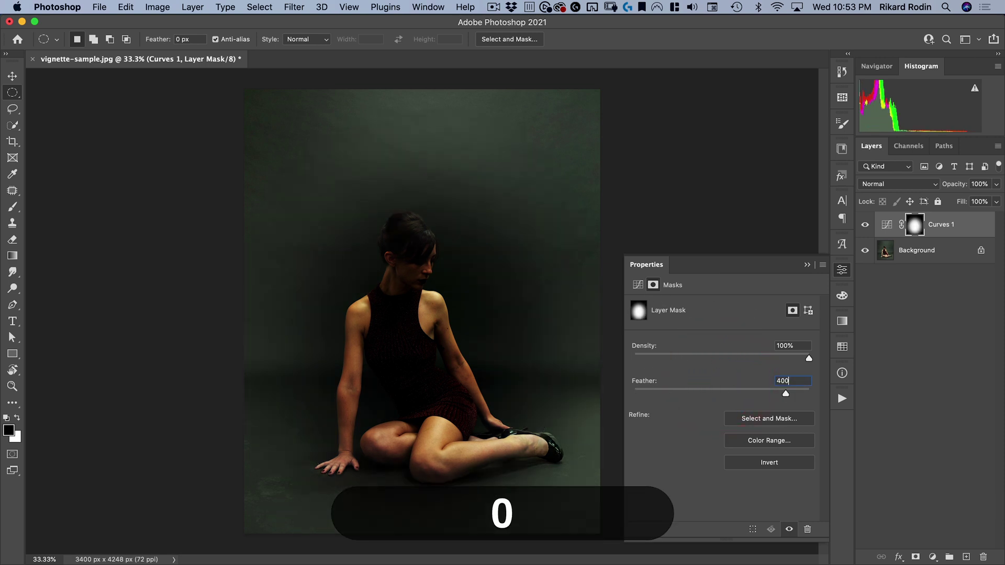
left_click(722, 492)
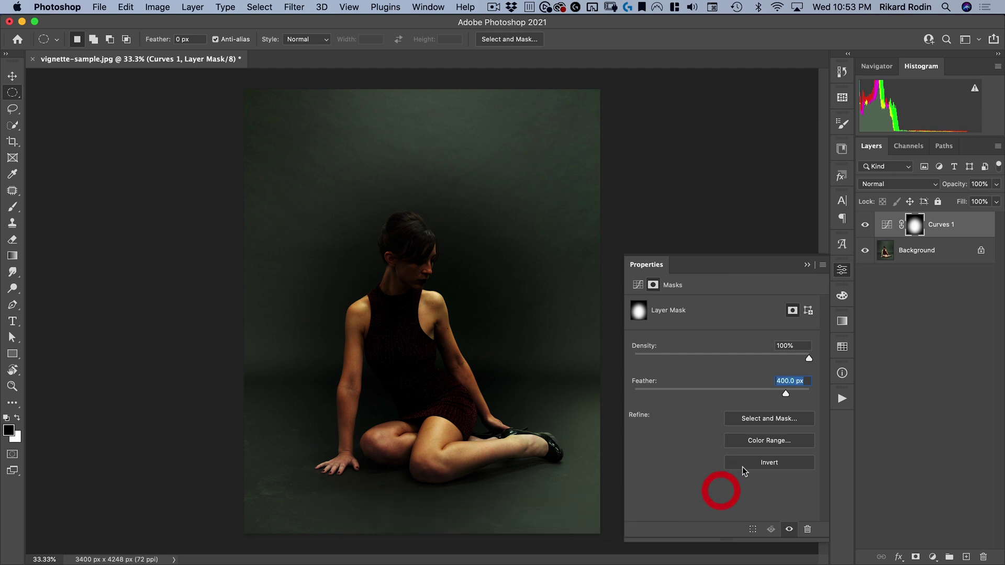
left_click(742, 464)
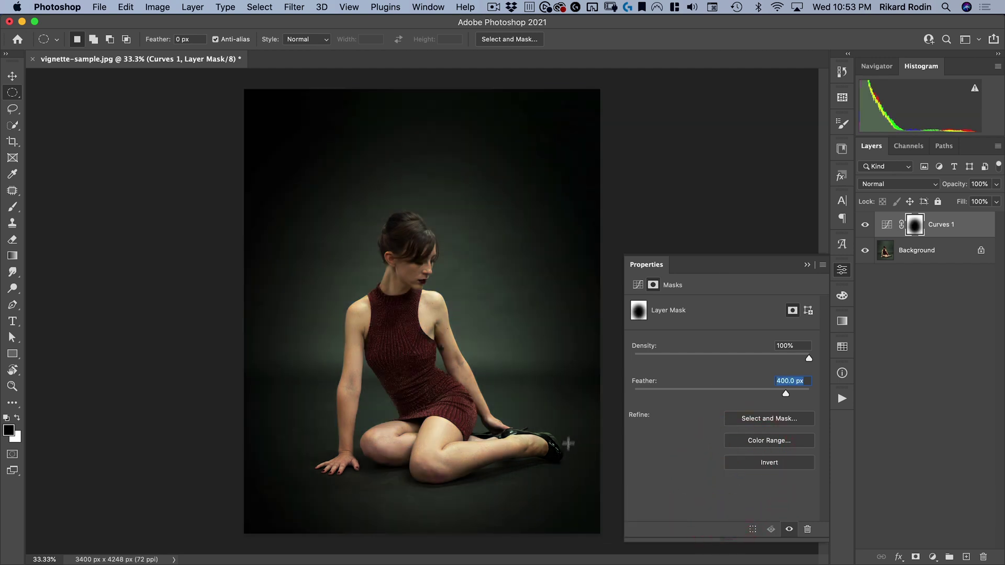
Try a midpoint on the curve to set vignette darkness, then remove it to reset.
left_click(638, 285)
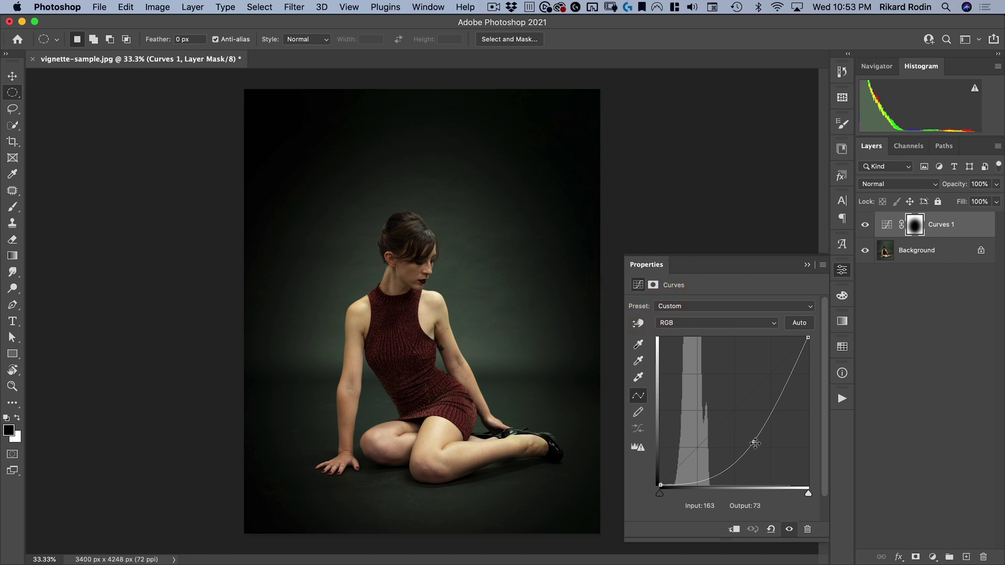
mouse_move(753, 441)
left_mouse_down()
mouse_move(737, 404)
mouse_move(758, 420)
left_mouse_up()
left_click(633, 415)
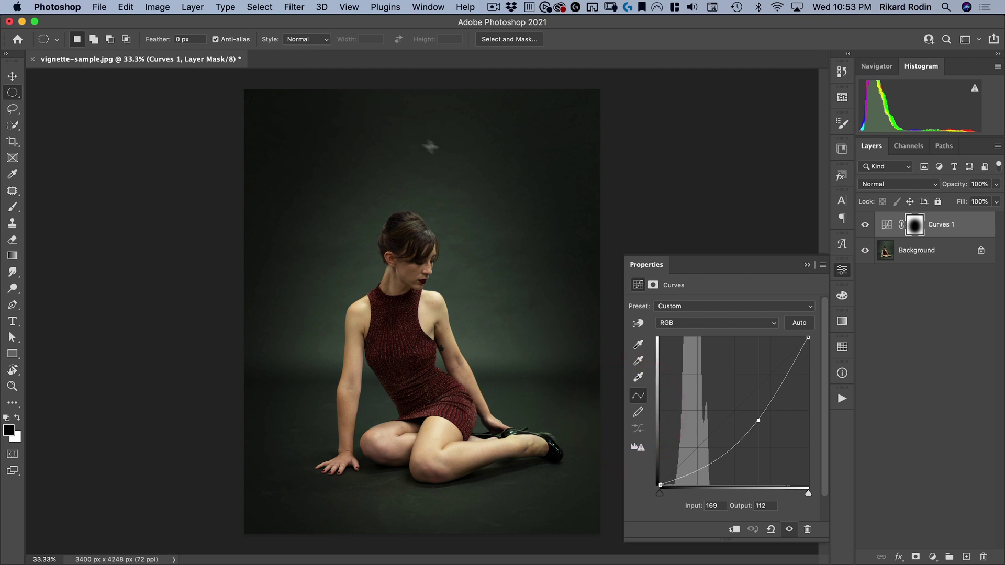
mouse_move(755, 428)
left_mouse_down()
mouse_move(760, 420)
mouse_move(773, 447)
mouse_move(754, 406)
mouse_move(771, 425)
mouse_move(753, 407)
mouse_move(769, 427)
mouse_move(755, 429)
left_mouse_up()
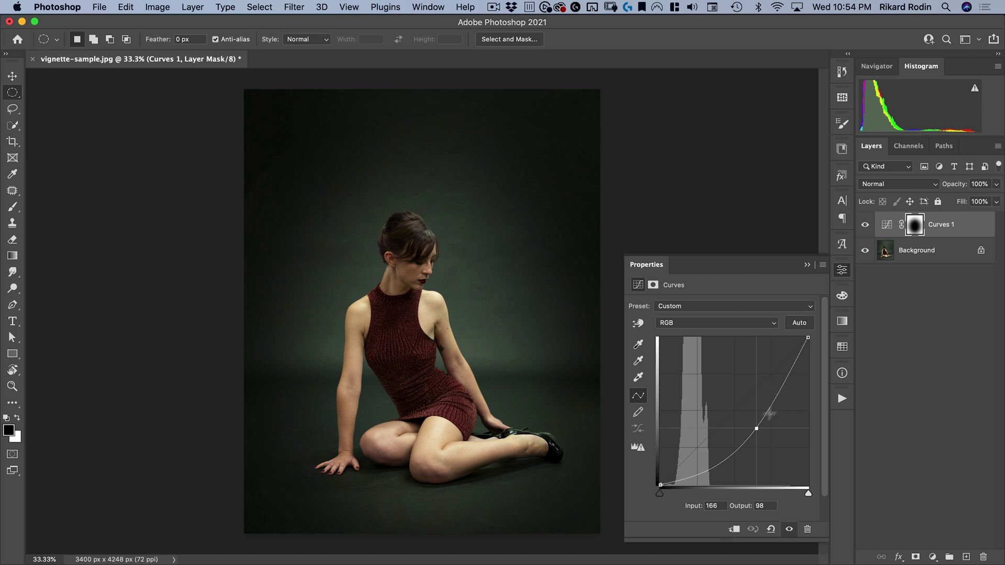
left_click_drag(757, 427, 682, 193)
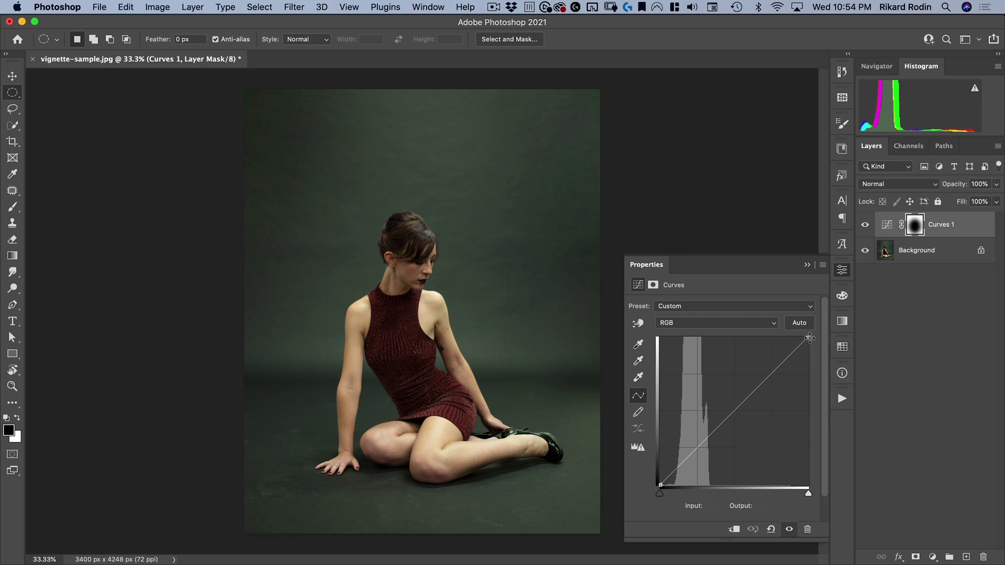
Lower the curve's top endpoint to output 181 and add a midpoint near input 170, output 72.
left_click(810, 338)
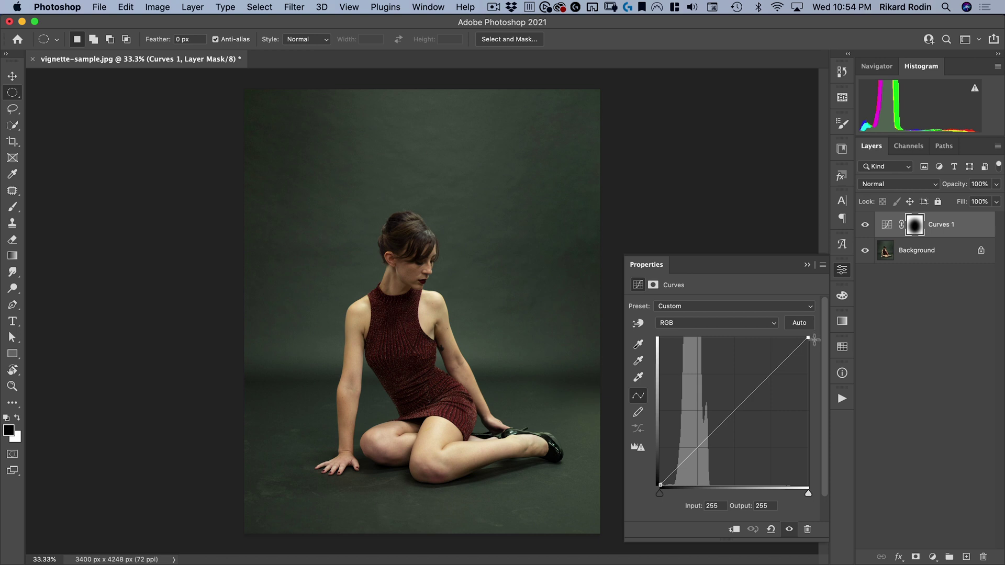
left_click_drag(814, 340, 827, 445)
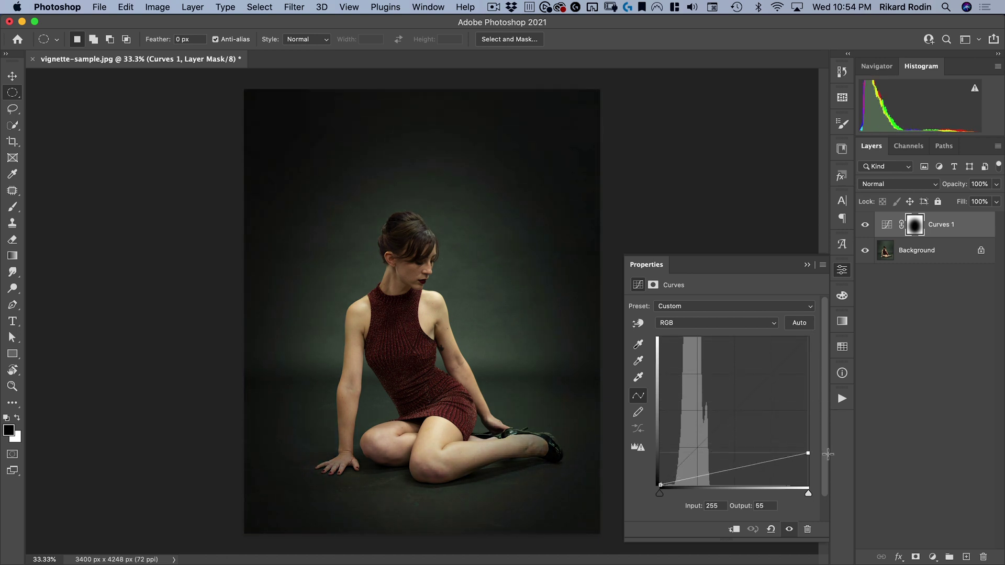
left_click_drag(828, 454, 828, 457)
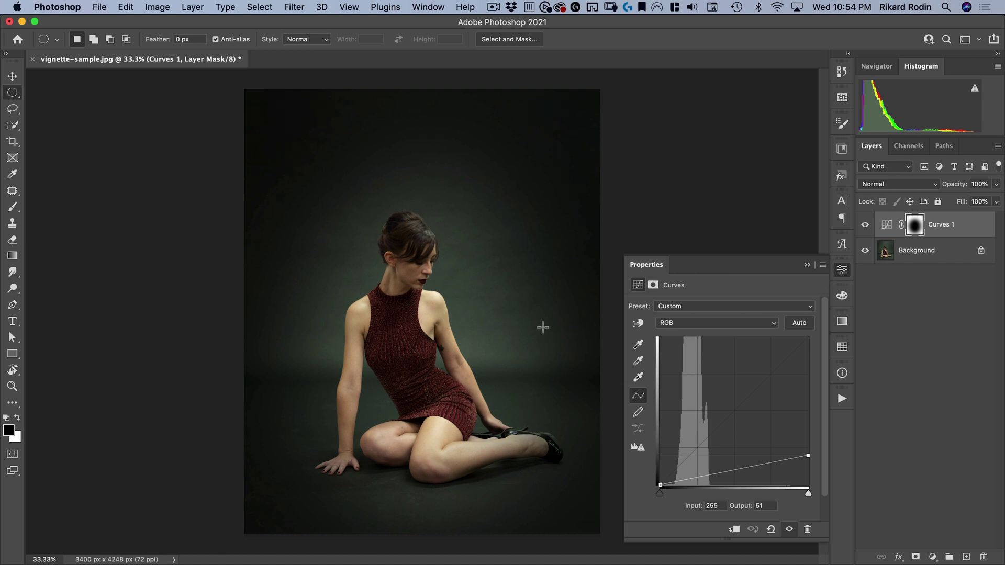
left_click_drag(809, 458, 828, 393)
left_click_drag(739, 434, 744, 449)
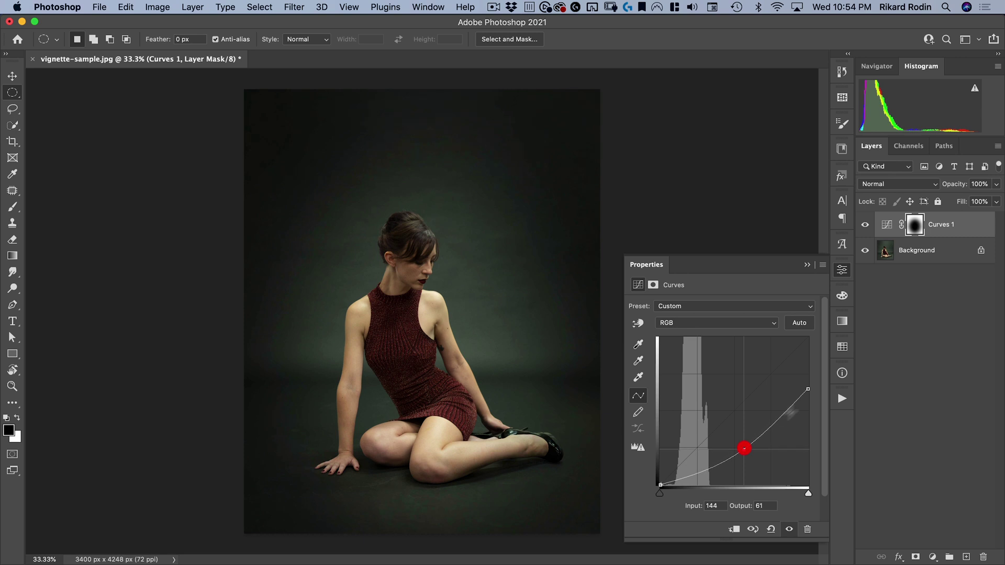
left_click_drag(809, 391, 823, 381)
mouse_move(747, 451)
left_mouse_down()
mouse_move(741, 412)
mouse_move(752, 444)
mouse_move(761, 444)
left_mouse_up()
Select the Move tool and view the Curves 1 mask's 400 px feather setting.
left_click(842, 271)
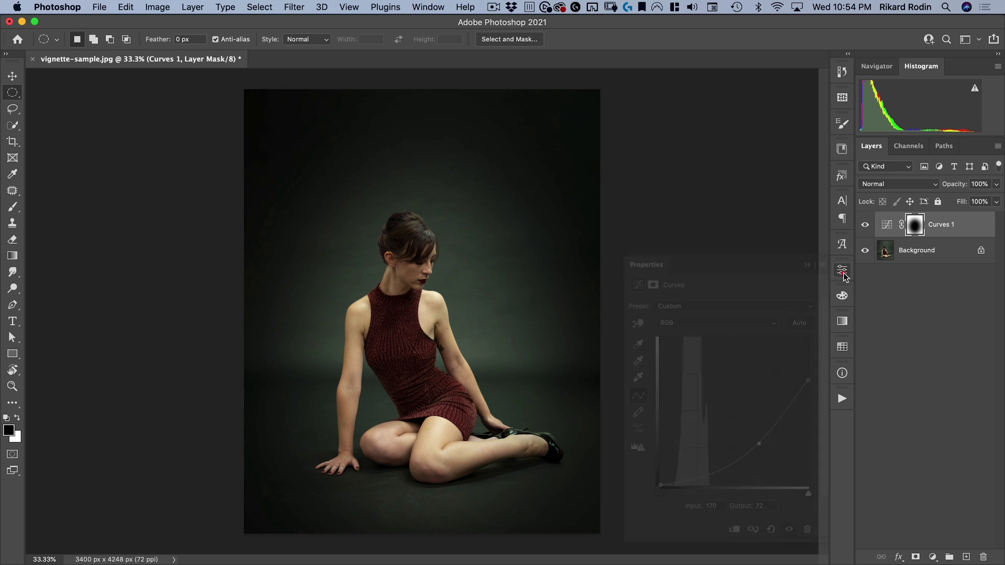
left_click(915, 225)
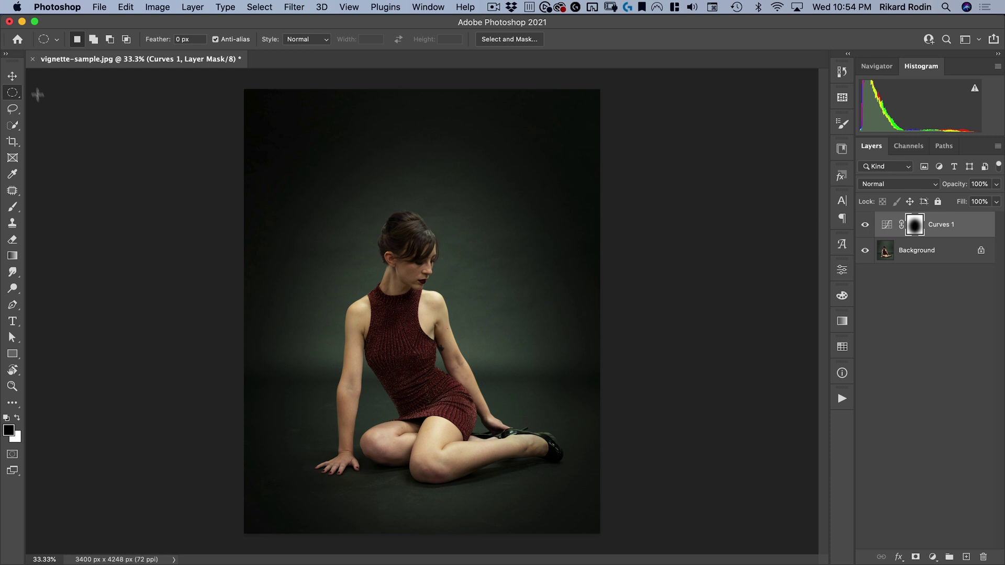
left_click(12, 76)
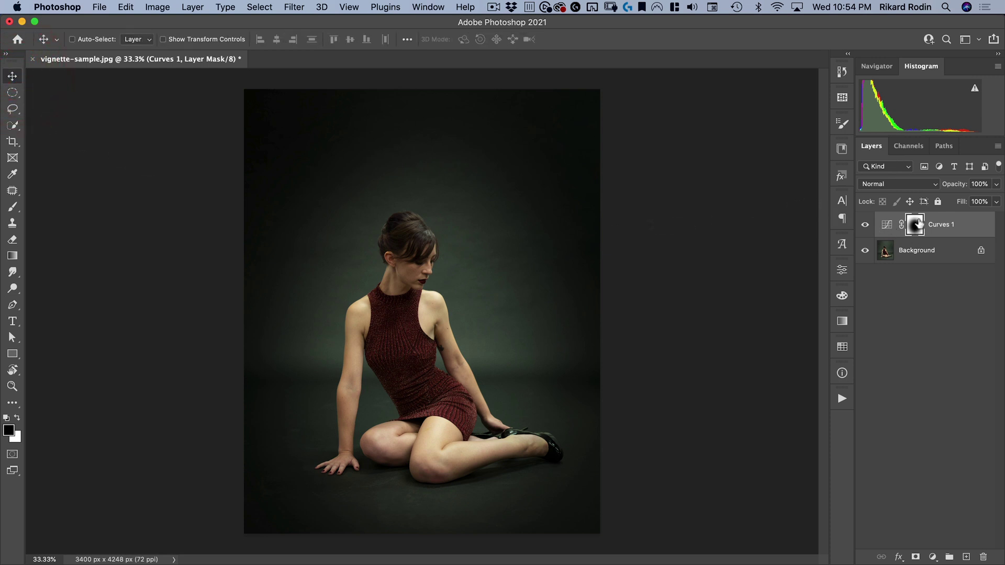
left_click(916, 224)
double_click(915, 226)
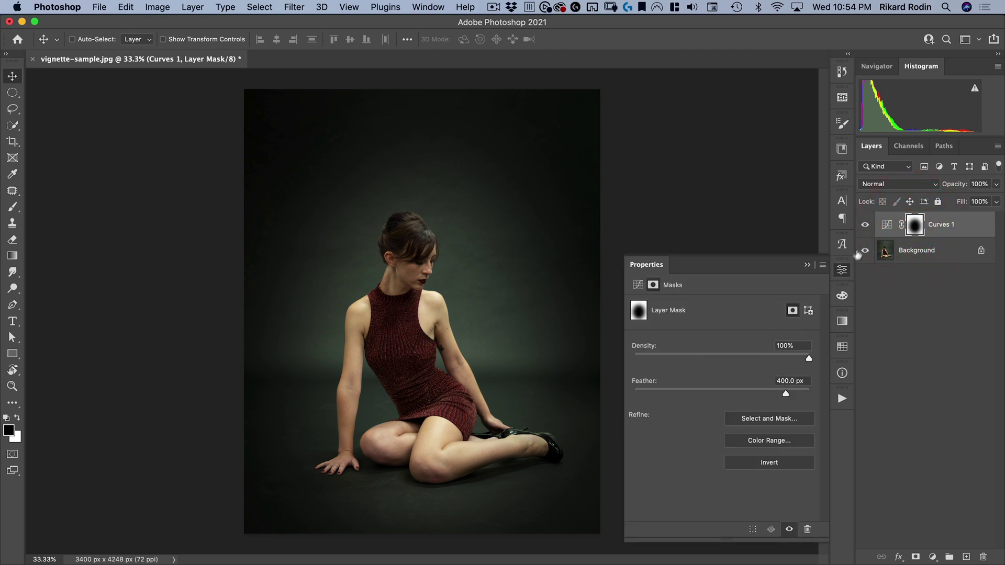
left_click(843, 271)
left_click(913, 225)
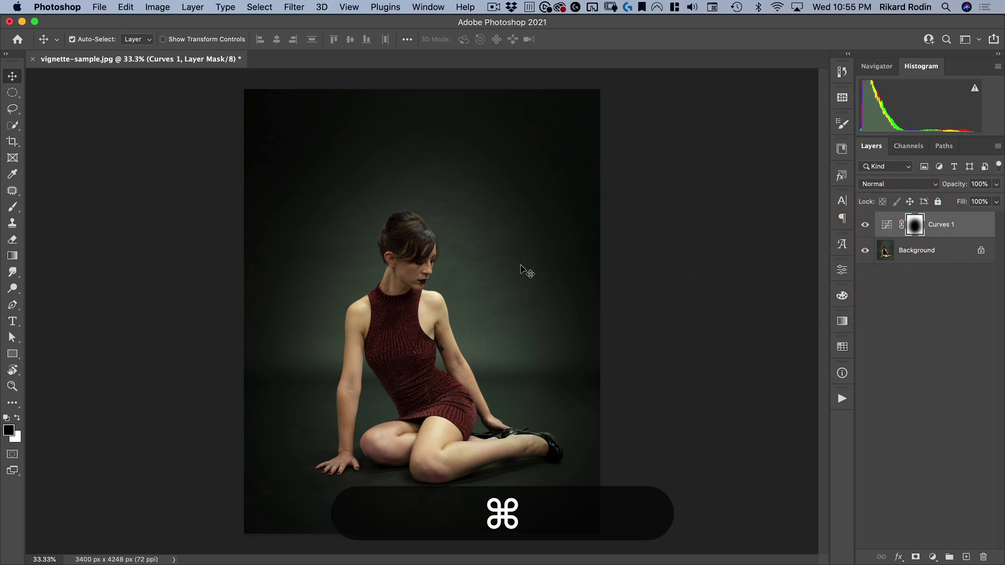
Free-transform the Curves 1 mask, narrowing it and rotating it about -28°.
key("super+t")
mouse_move(487, 266)
left_mouse_down()
mouse_move(493, 199)
mouse_move(490, 252)
left_mouse_up()
left_click_drag(558, 331, 518, 330)
left_click_drag(572, 274, 511, 234)
left_click_drag(428, 302, 435, 307)
left_click(634, 39)
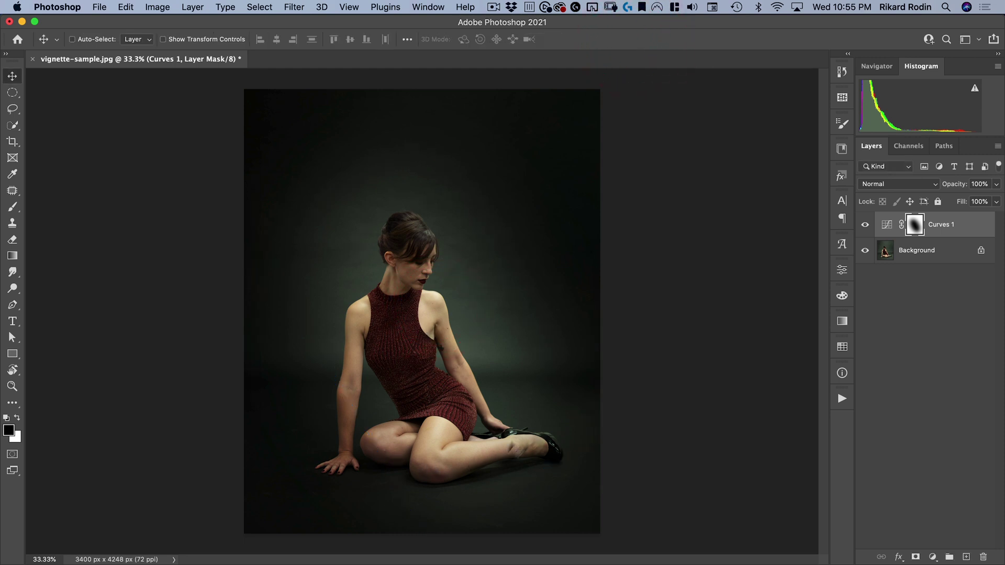
Drag the mask so the vignette's bright area sits behind the seated woman.
left_click_drag(441, 318, 314, 249)
left_click(531, 218)
left_click(293, 242)
left_click(360, 314)
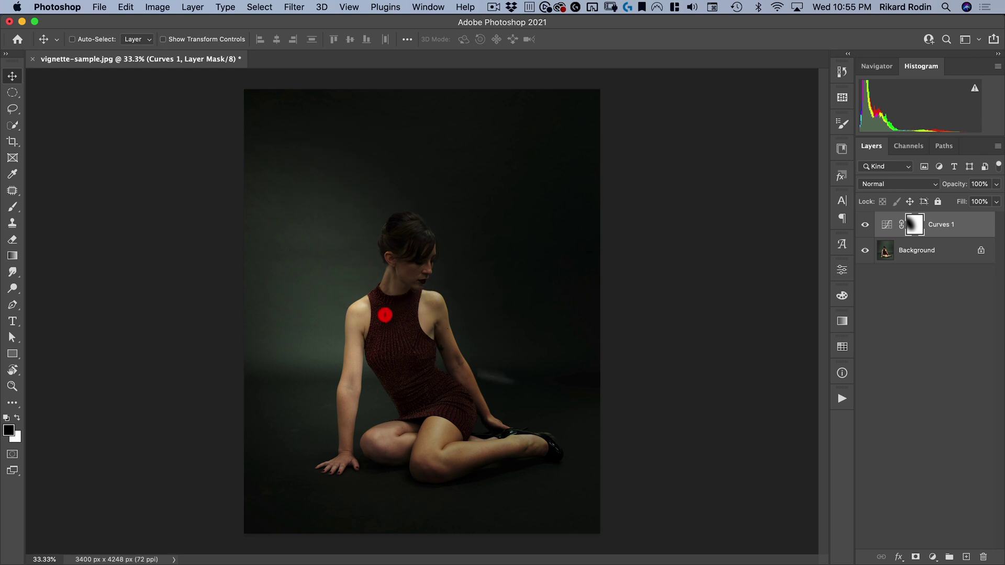
left_click(283, 301)
mouse_move(300, 290)
left_mouse_down()
mouse_move(489, 322)
mouse_move(409, 308)
mouse_move(388, 257)
mouse_move(468, 325)
mouse_move(458, 324)
mouse_move(476, 319)
mouse_move(464, 321)
mouse_move(482, 315)
mouse_move(482, 301)
left_mouse_up()
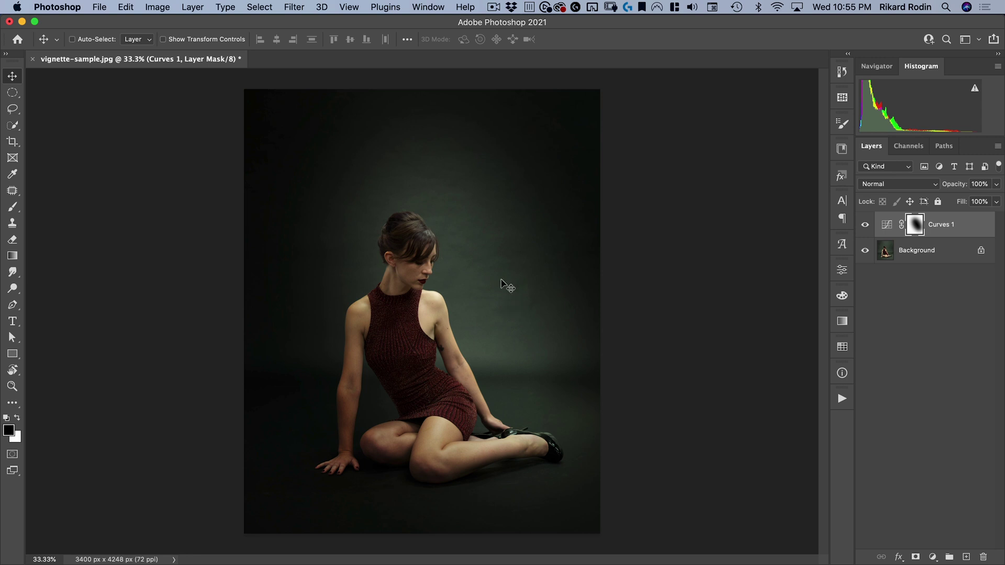
Nudge the bright spot, delete Curves 1, and drag a rectangular selection inside the photo's edges.
left_click_drag(502, 289, 471, 294)
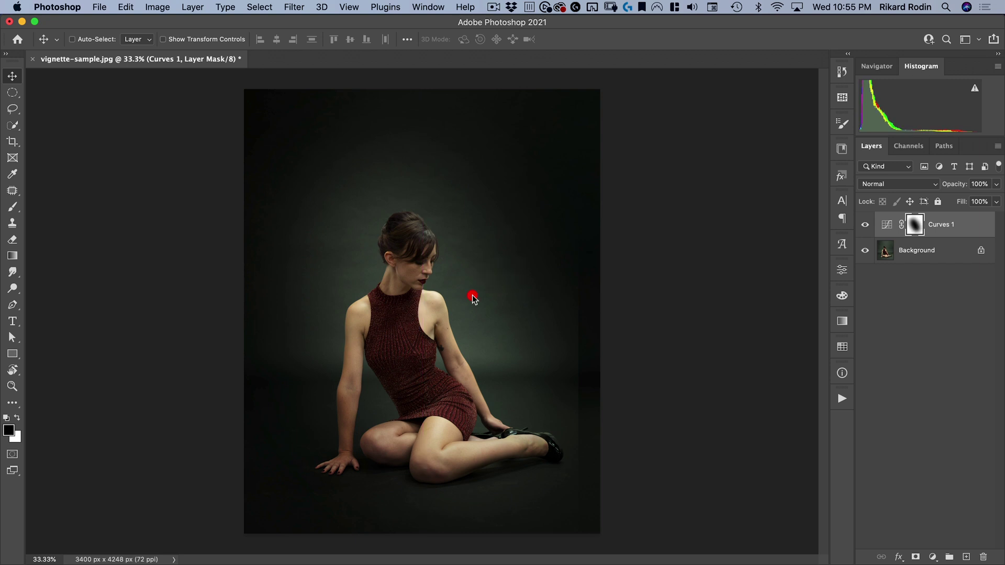
mouse_move(460, 373)
left_mouse_down()
mouse_move(464, 332)
mouse_move(460, 363)
left_mouse_up()
left_click_drag(888, 227, 983, 557)
left_click_drag(16, 96, 46, 91)
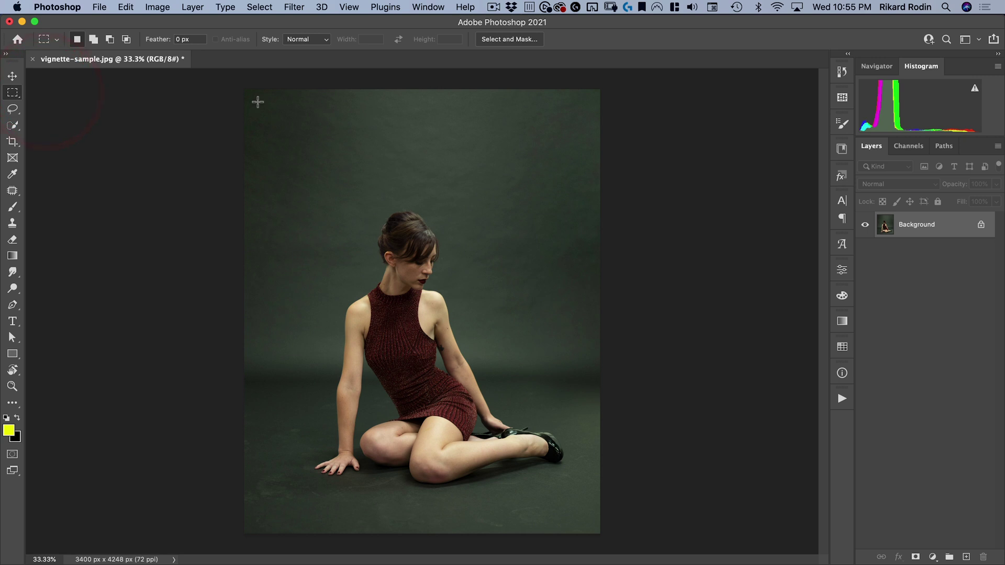
left_click_drag(257, 103, 588, 520)
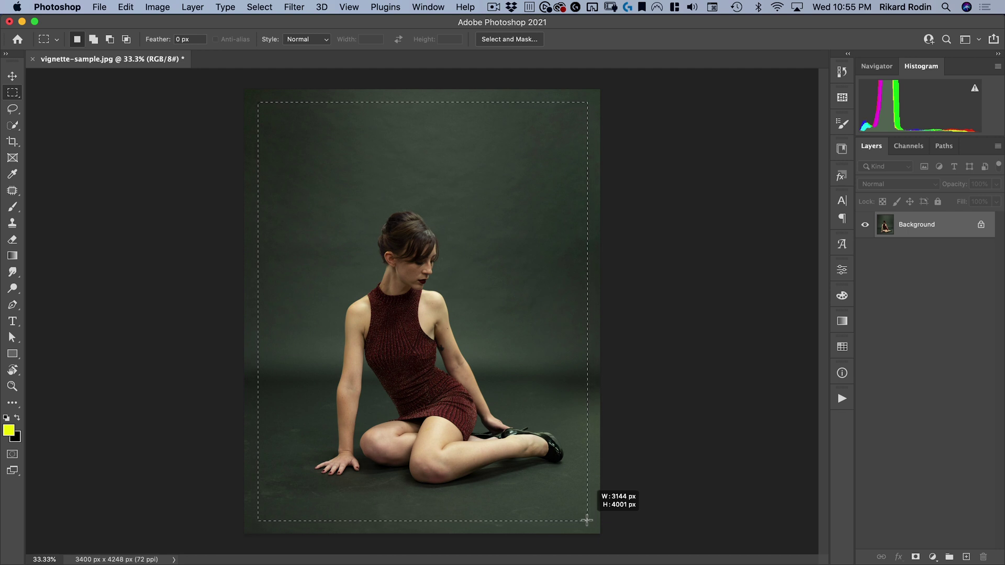
Complete the rectangle selection and add a Curves layer pulled down to darken.
left_click_drag(587, 519, 588, 520)
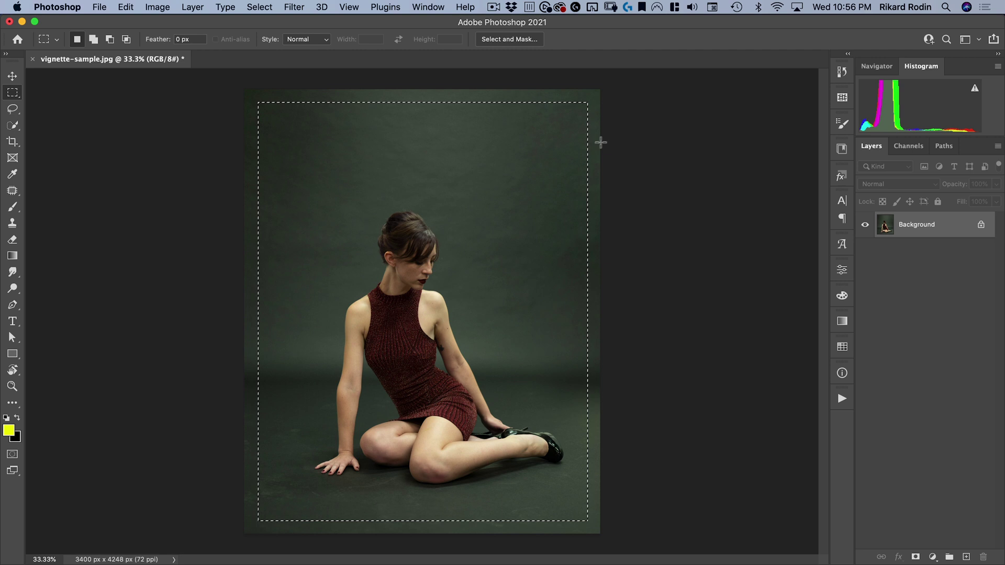
left_click(932, 556)
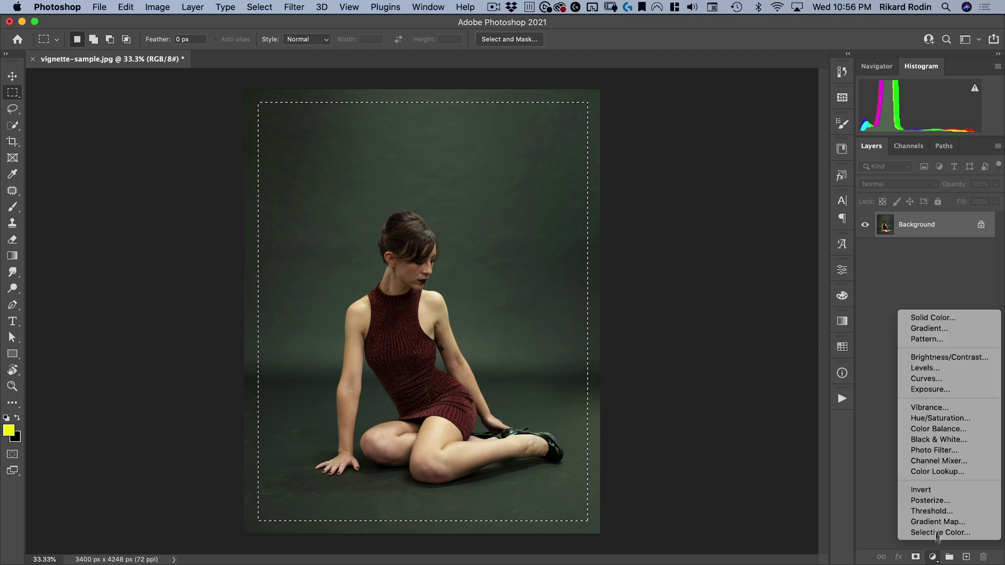
left_click(965, 380)
left_click_drag(763, 384, 764, 419)
Feather the mask 412.7 px, invert it, tweak the curve, then delete Curves 1.
left_click(657, 284)
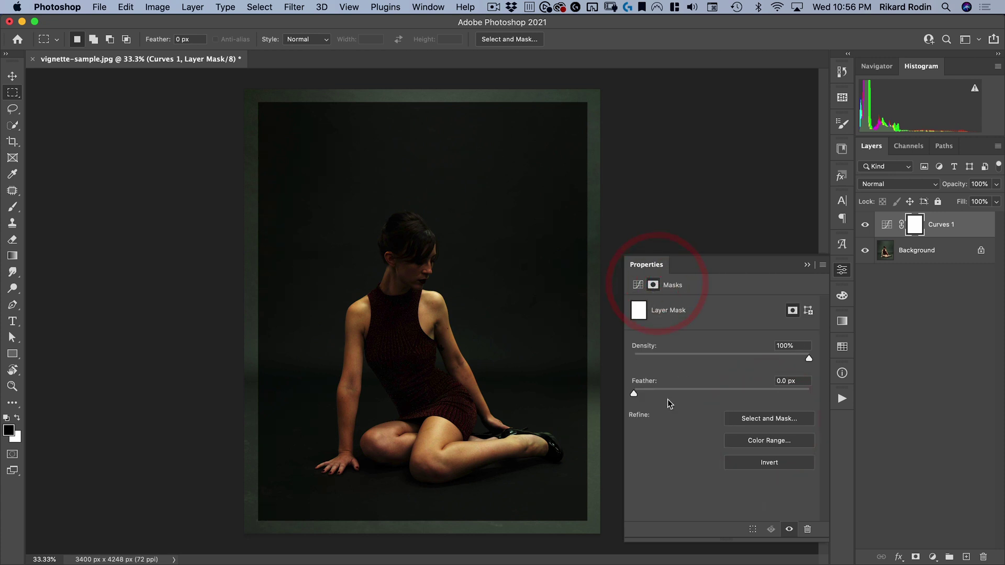
left_click(784, 392)
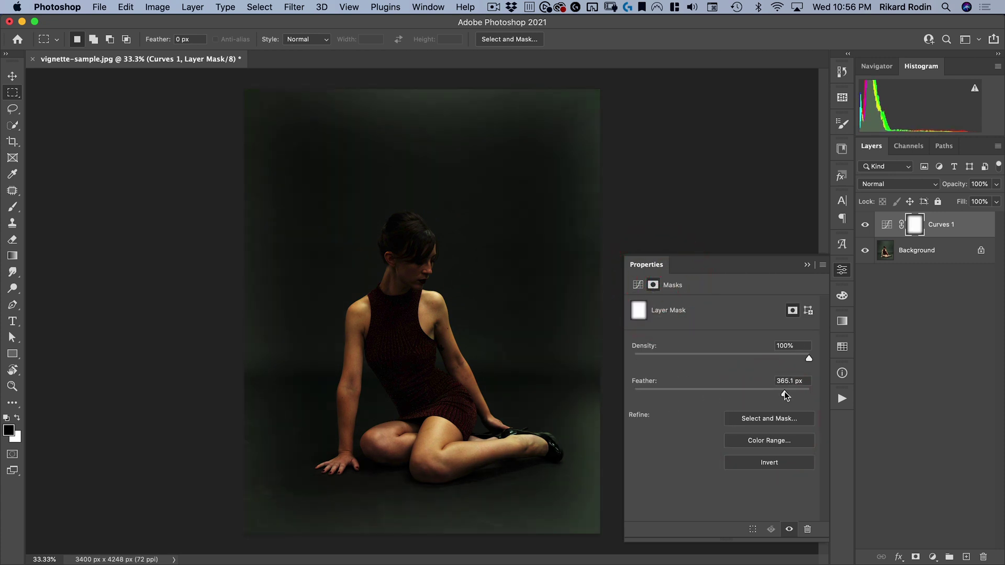
left_click(786, 392)
left_click(757, 464)
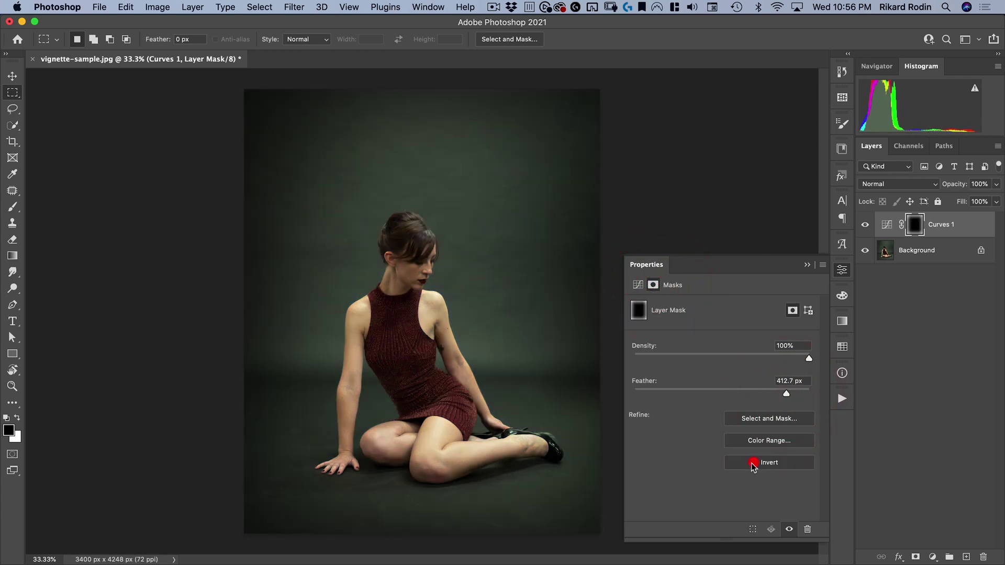
left_click(636, 285)
mouse_move(767, 420)
left_mouse_down()
mouse_move(746, 406)
mouse_move(769, 421)
left_mouse_up()
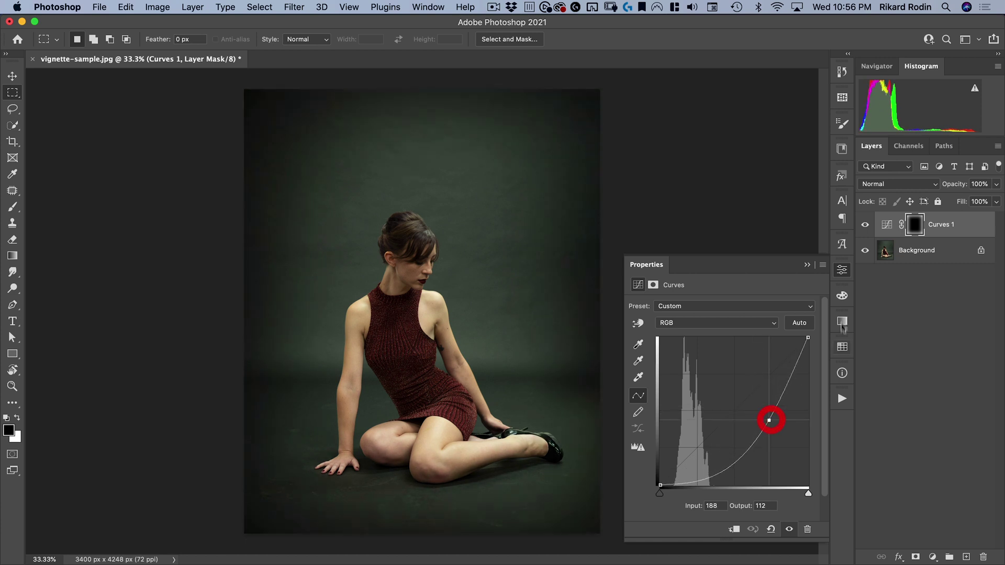
left_click(841, 270)
left_click_drag(980, 230, 984, 557)
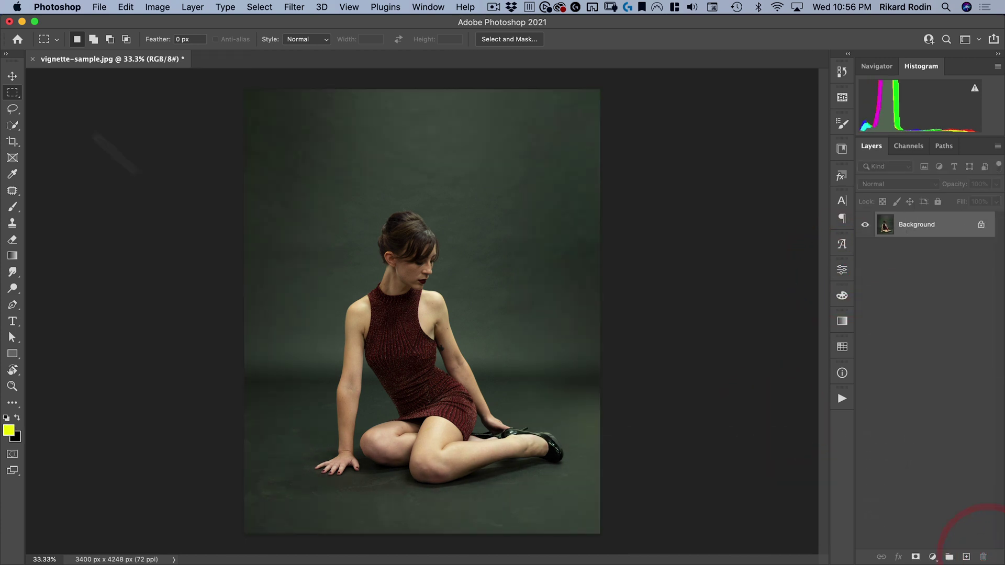
Draw a triangular selection from above the woman's head down past her shoe.
left_click(11, 107)
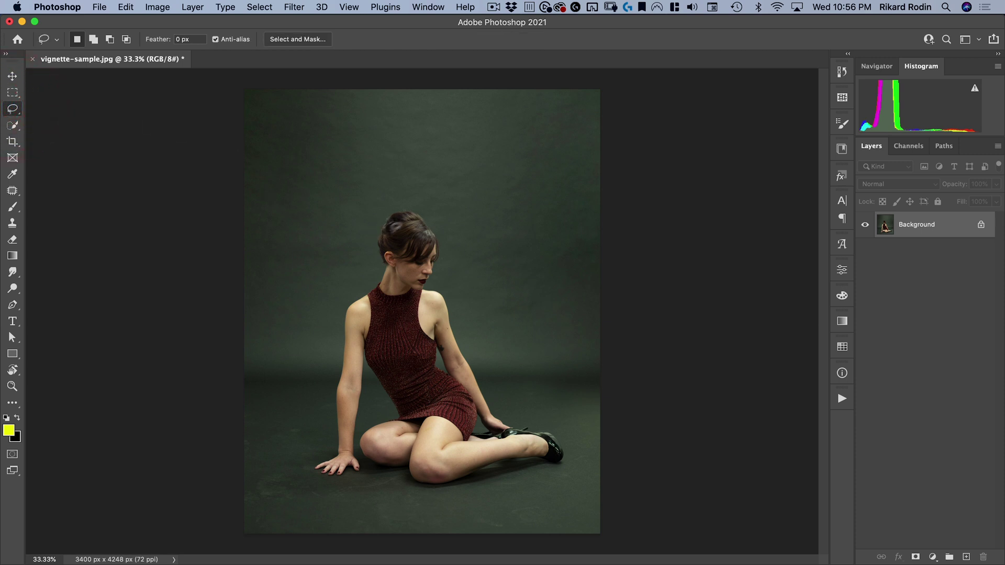
left_click(387, 179, "alt")
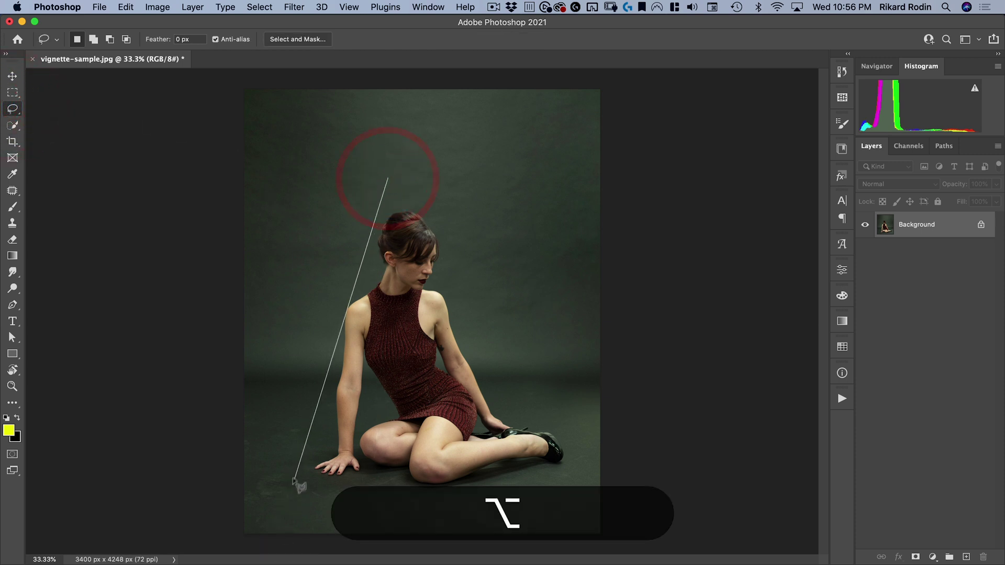
left_click(304, 484, "alt")
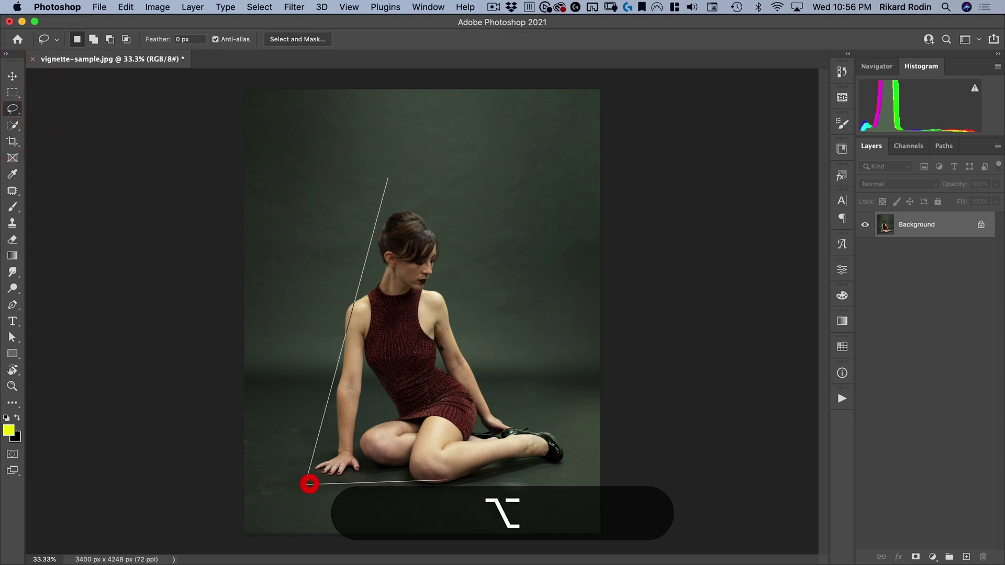
left_click(579, 466, "alt")
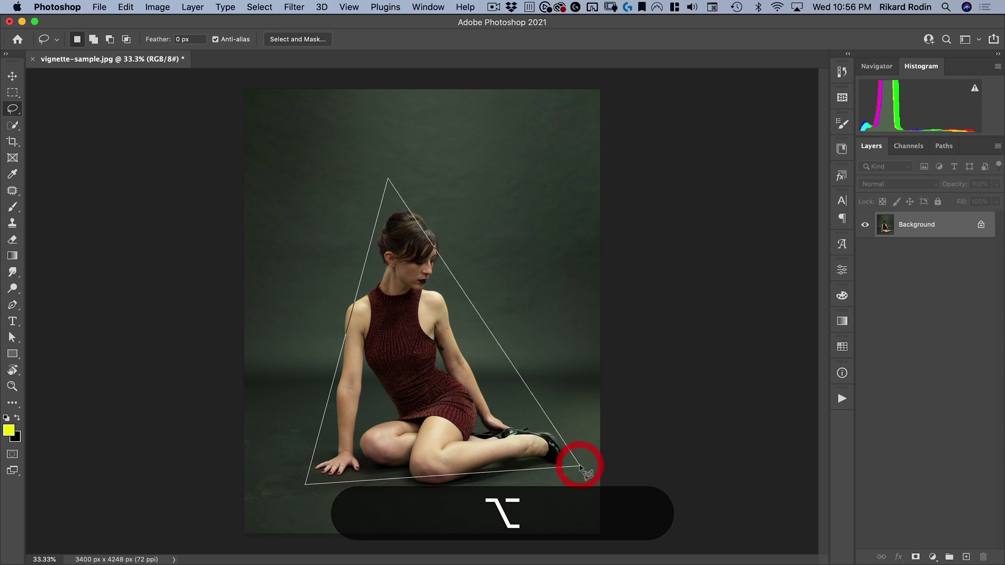
left_click(933, 557)
Add a darkening Curves layer on the triangle, inverting its mask and feathering it 650.8 px.
left_click(963, 379)
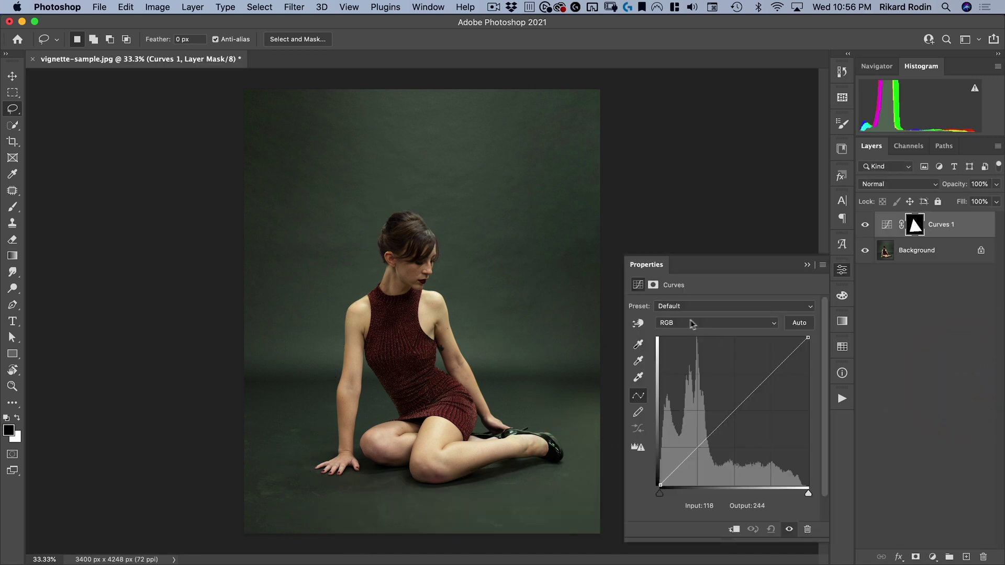
left_click_drag(730, 416, 755, 443)
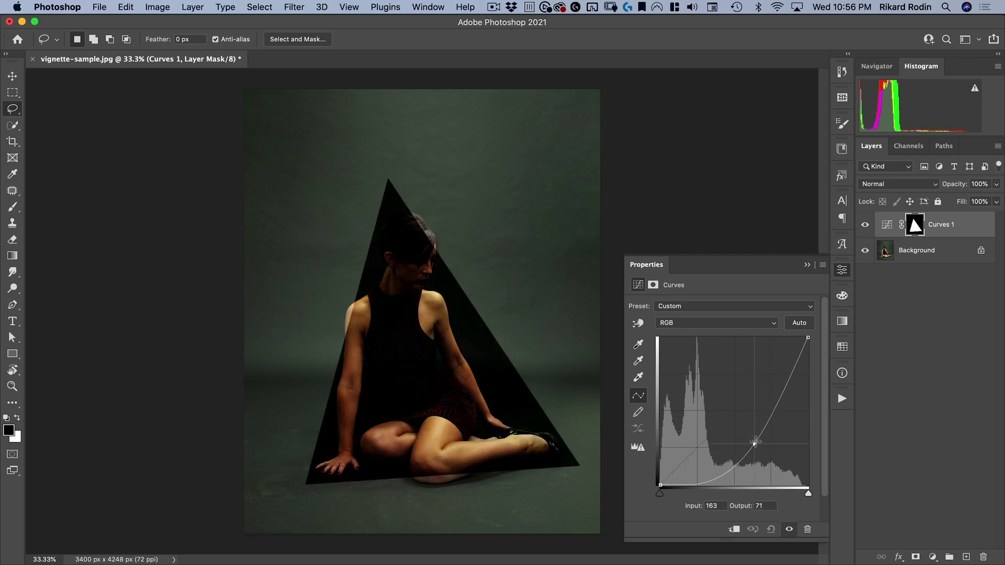
left_click(653, 284)
left_click_drag(787, 389, 780, 391)
left_click(770, 462)
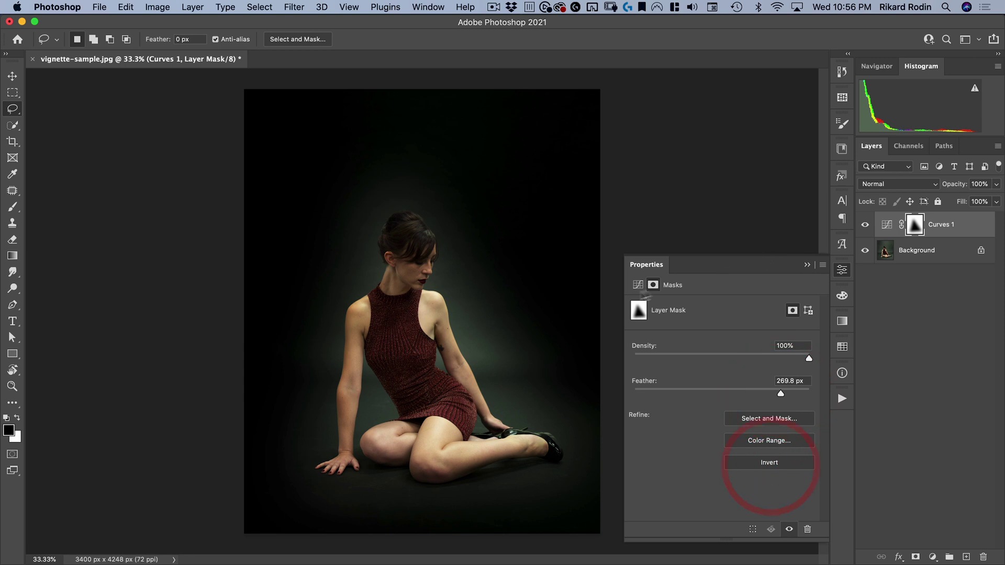
left_click(638, 284)
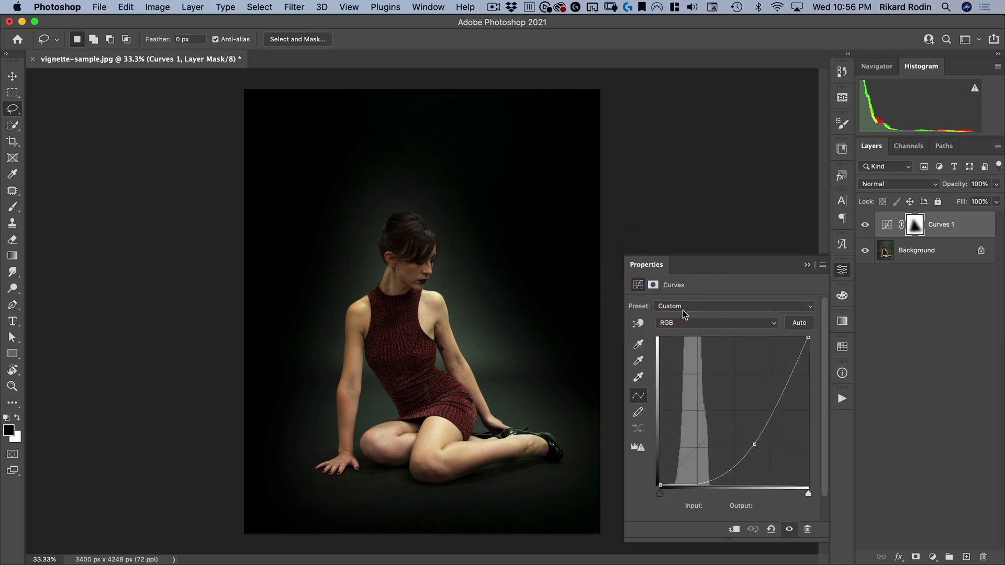
left_click(653, 286)
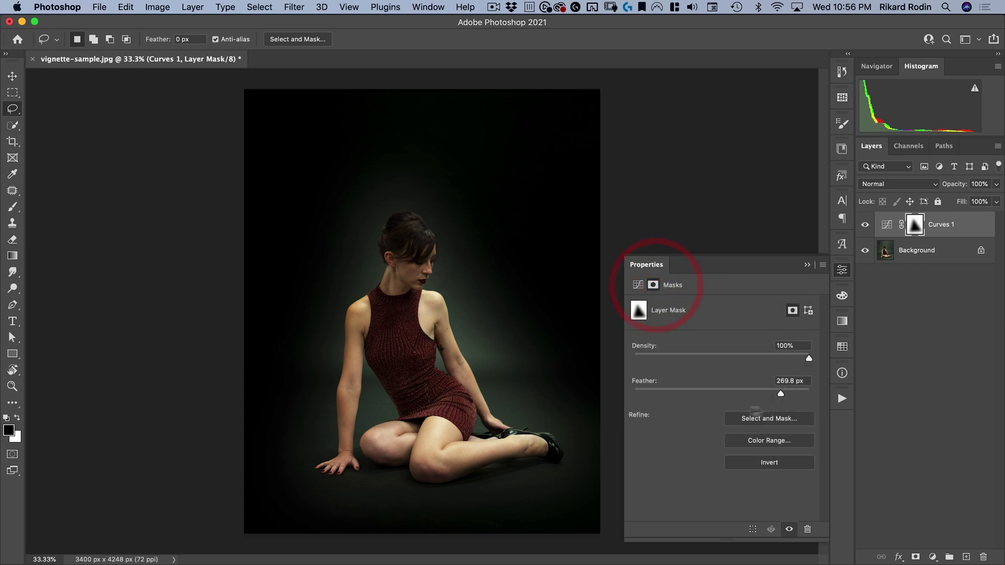
left_click_drag(796, 392, 795, 392)
Enlarge the Curves 1 mask outward from its centre.
left_click(843, 269)
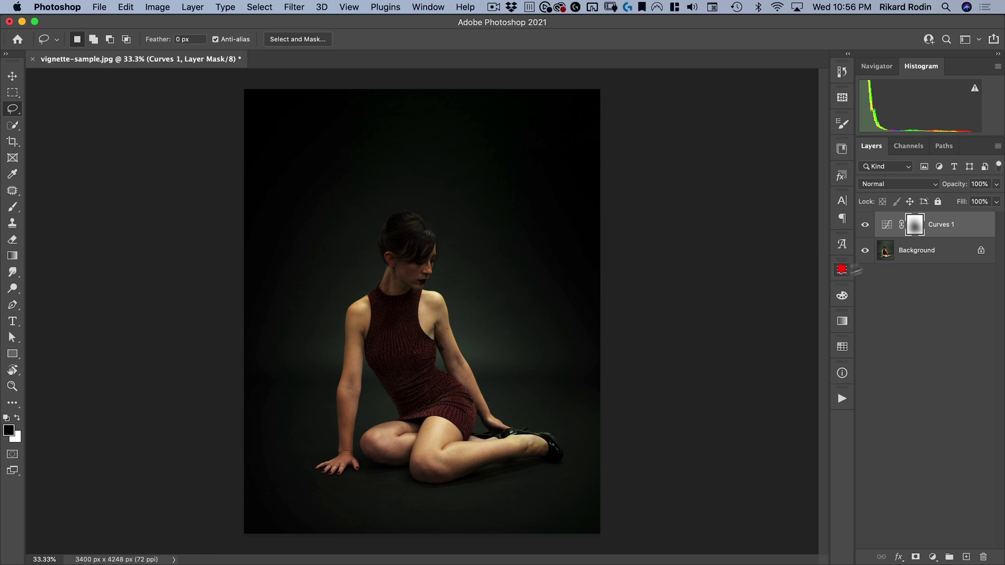
left_click(915, 224)
key("super+t")
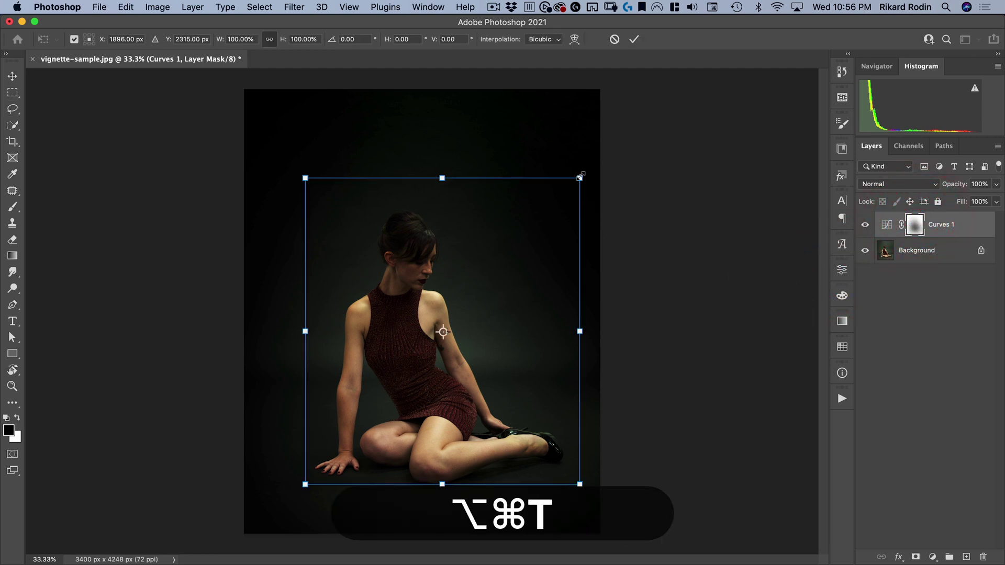
mouse_move(579, 178)
left_mouse_down()
mouse_move(669, 104)
mouse_move(655, 126)
mouse_move(685, 104)
left_mouse_up()
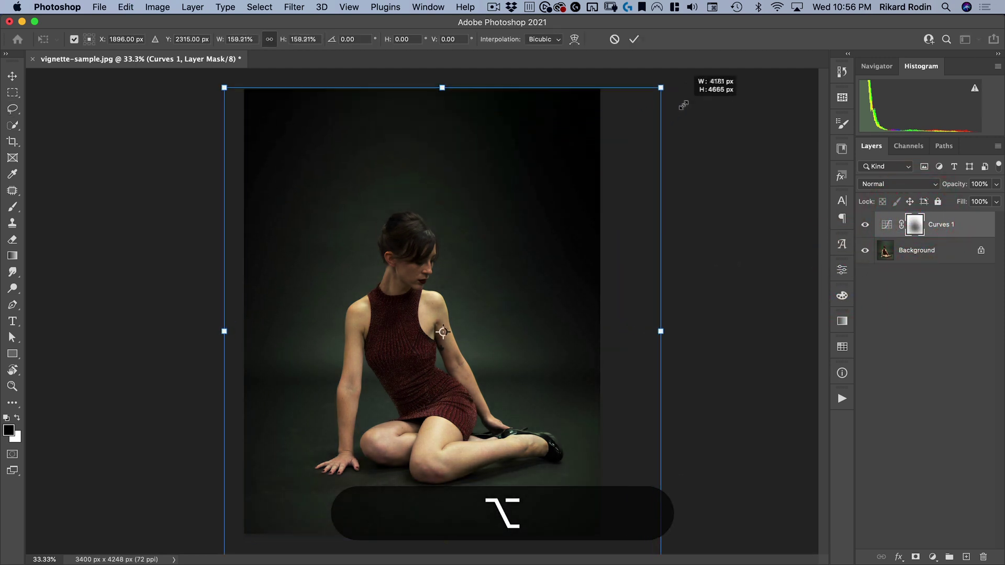
double_click(525, 218)
Rotate the Curves 1 mask about -18° and skew its corners into an uneven shape over the woman.
key("v")
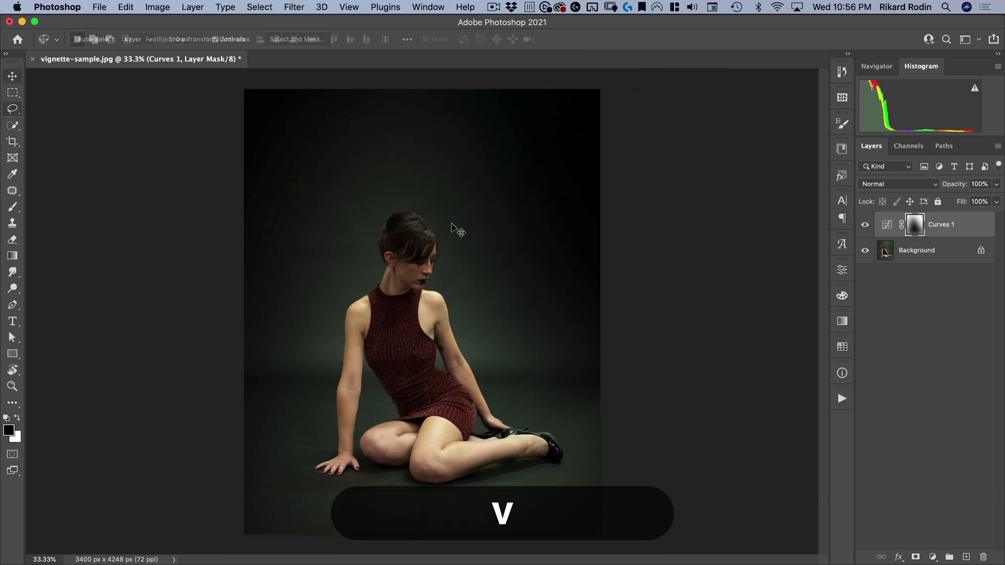
left_click(915, 225, "super")
key("super+t")
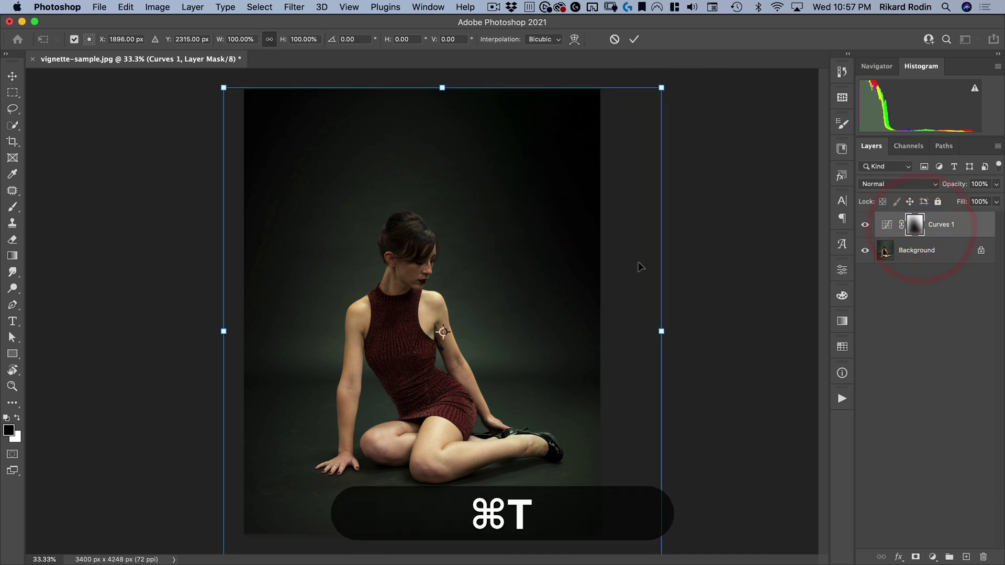
left_click_drag(700, 286, 703, 234)
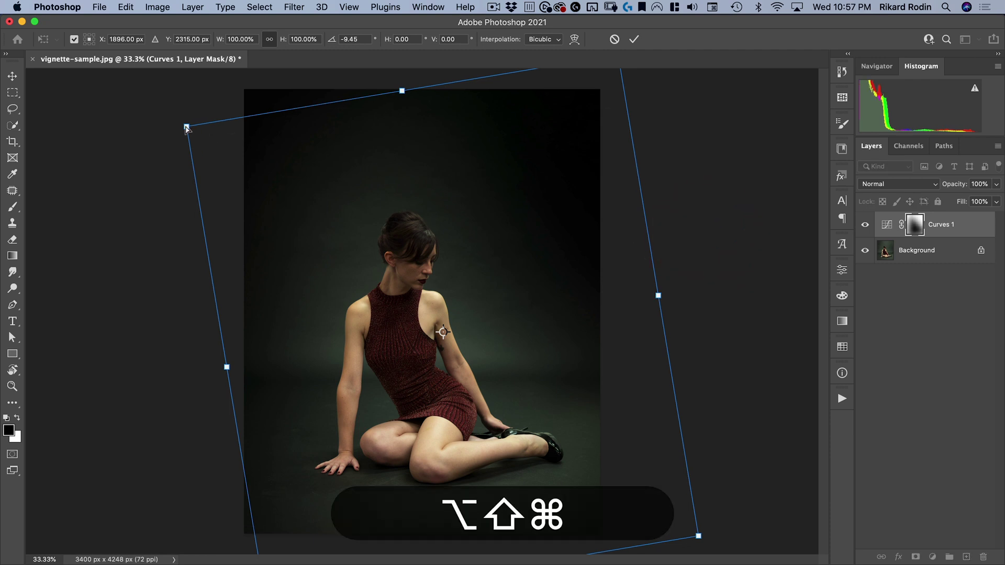
left_click_drag(189, 130, 289, 135)
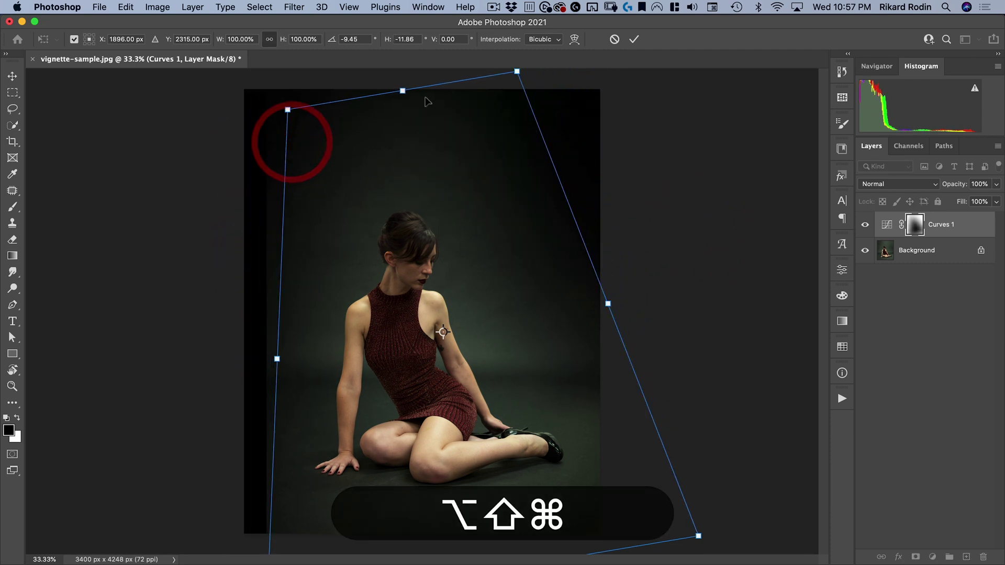
left_click_drag(404, 92, 359, 93)
left_click(576, 377)
left_click_drag(697, 535, 683, 471)
double_click(527, 363)
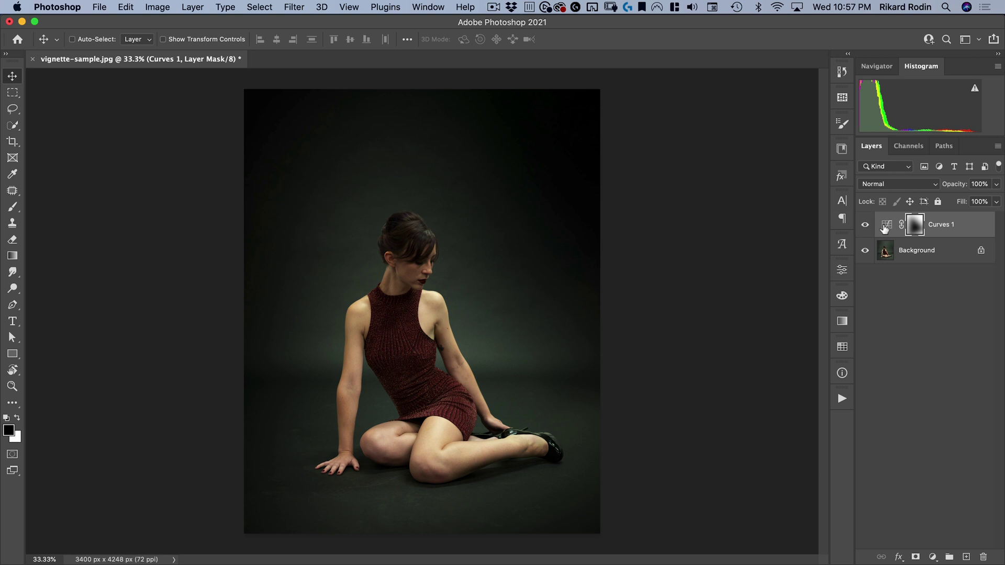
Raise the Blue channel curve of Curves 1 to add blue.
left_click(884, 226)
left_click(691, 322)
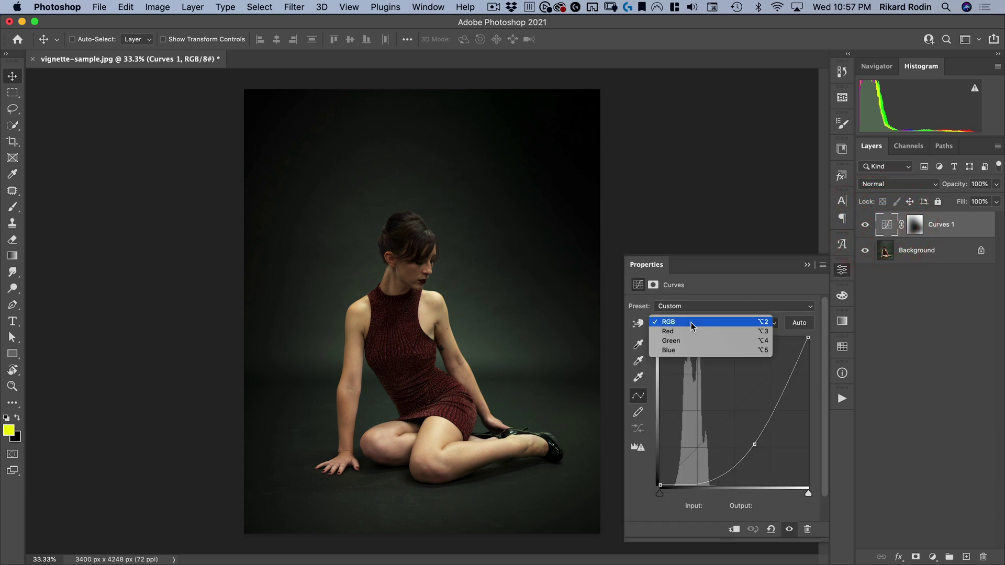
left_click(706, 265)
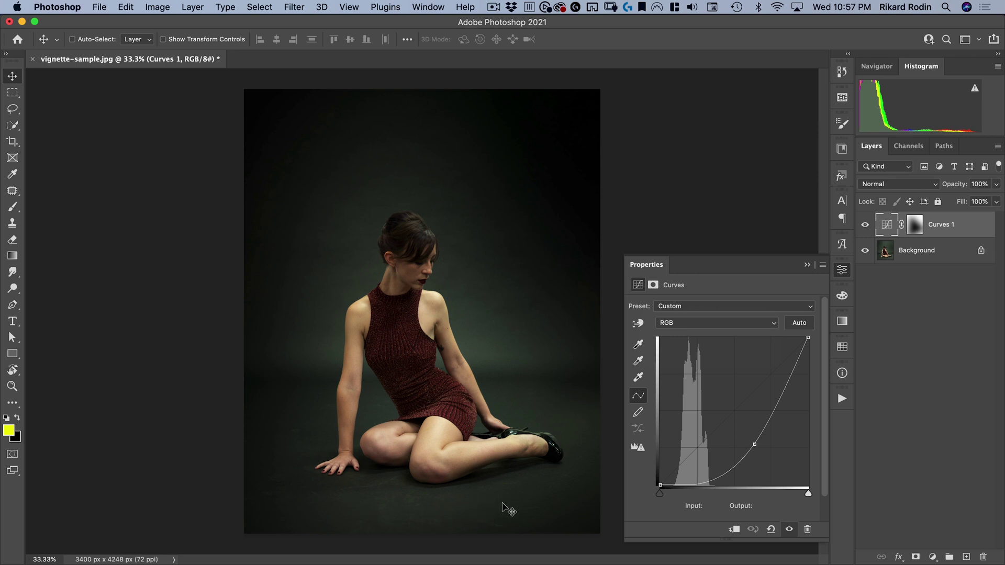
left_click(701, 325)
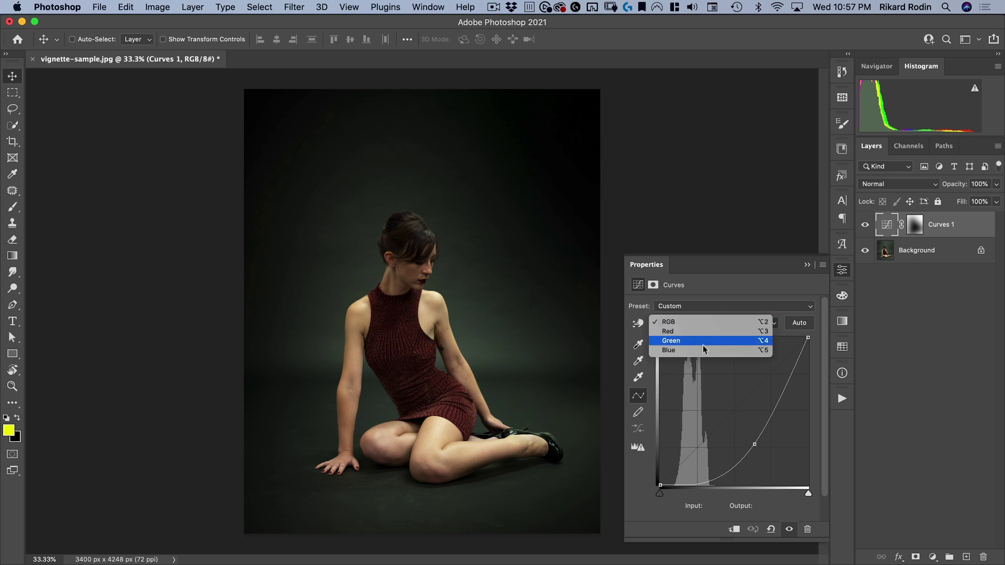
left_click(702, 350)
left_click_drag(732, 414, 729, 393)
Lower the Red channel curve to input 142, output 82.
left_click(709, 322)
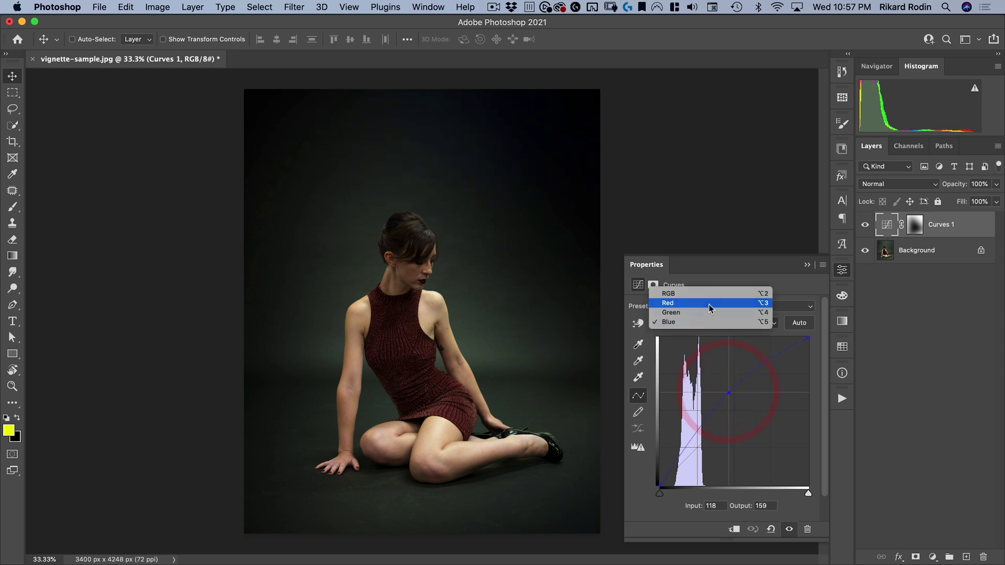
left_click(708, 304)
left_click_drag(729, 417, 743, 437)
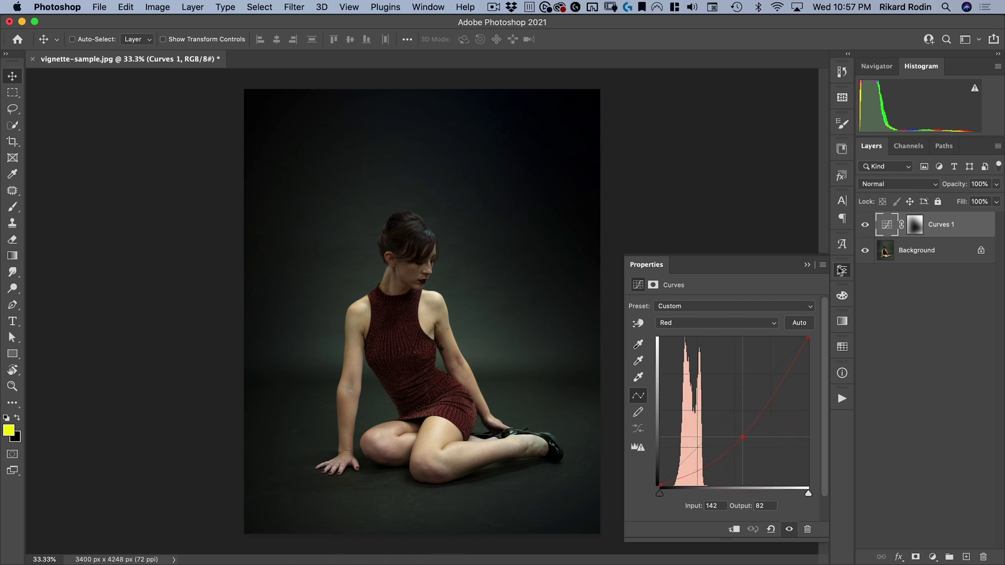
left_click(841, 270)
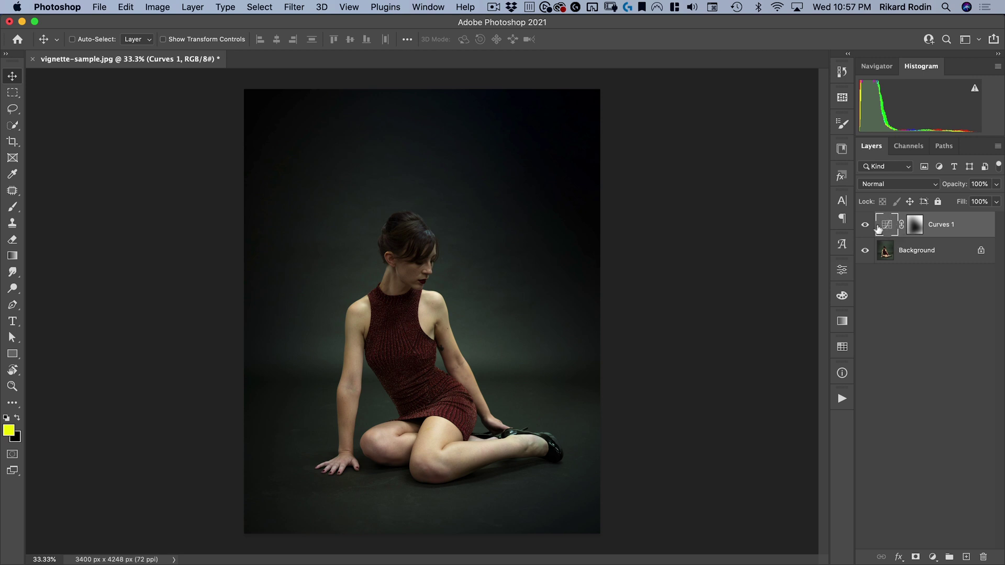
Delete the Curves 1 layer and draw an elliptical selection around the woman.
left_click_drag(887, 225, 983, 556)
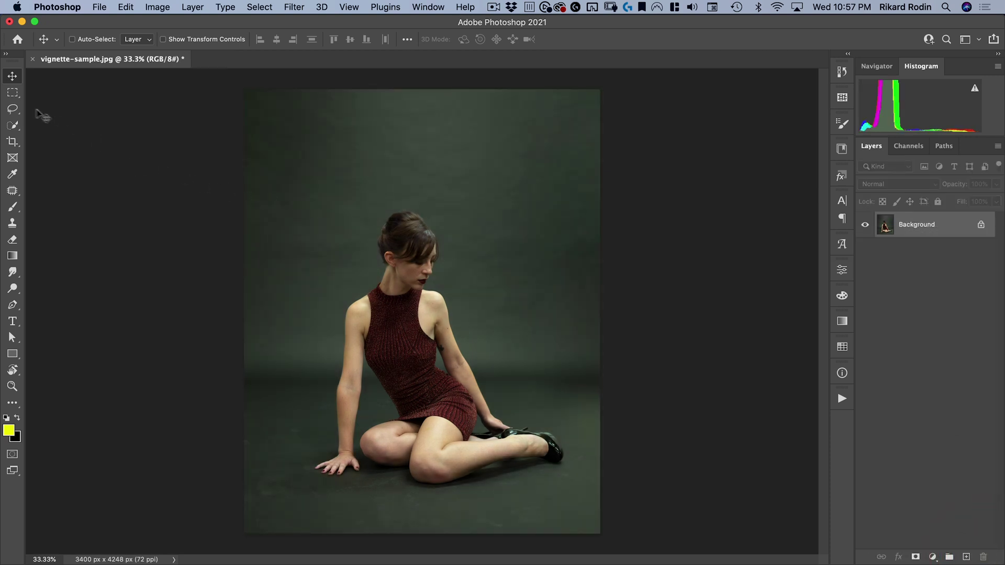
left_click_drag(9, 95, 27, 104)
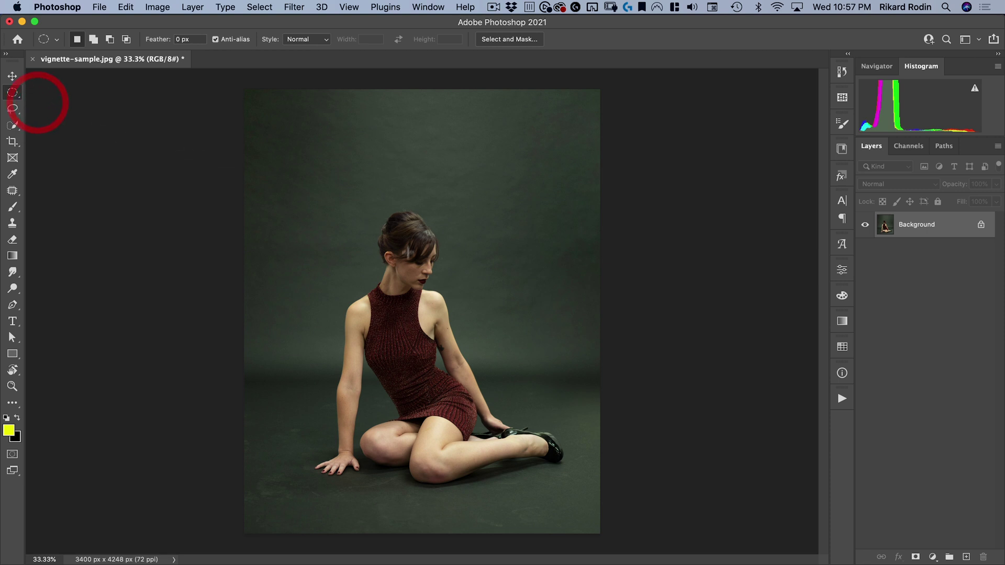
left_click_drag(420, 361, 540, 172)
left_click_drag(445, 288, 445, 252)
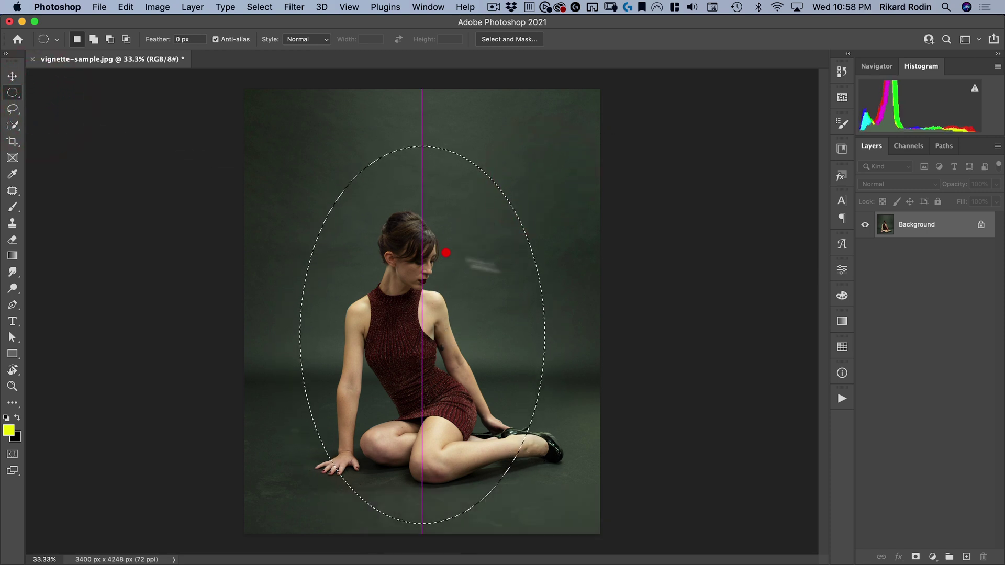
Add a Levels adjustment layer with midtones darkened to 0.47.
left_click(933, 557)
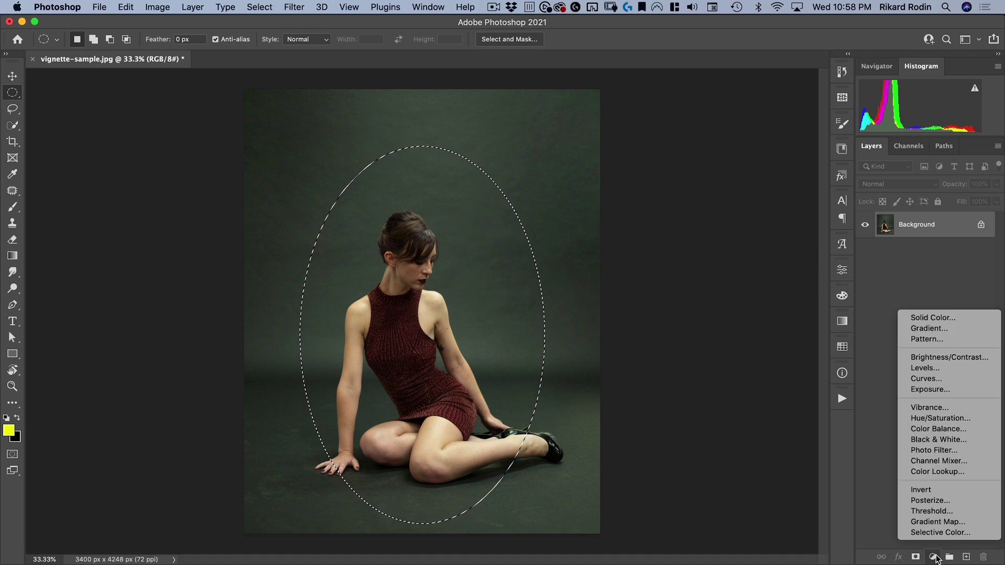
left_click(953, 368)
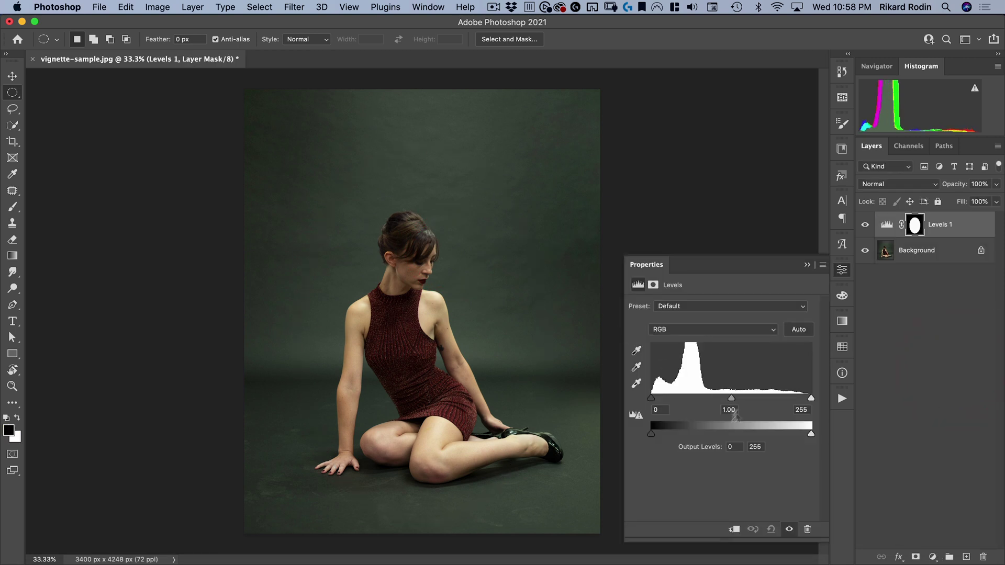
left_click_drag(731, 401, 764, 402)
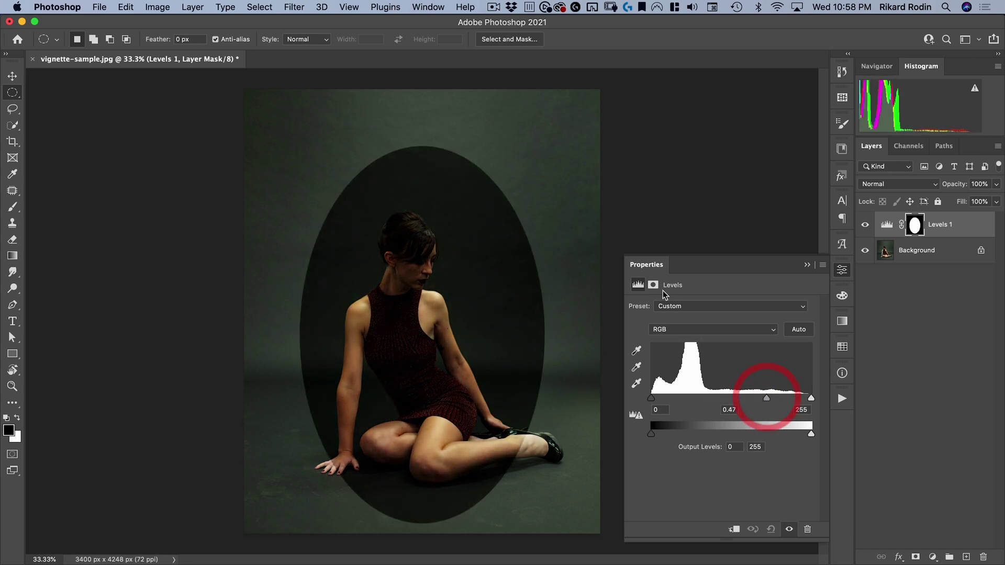
Feather the Levels 1 mask by 400 px and invert it so the edges darken.
left_click(653, 285)
left_click(791, 381)
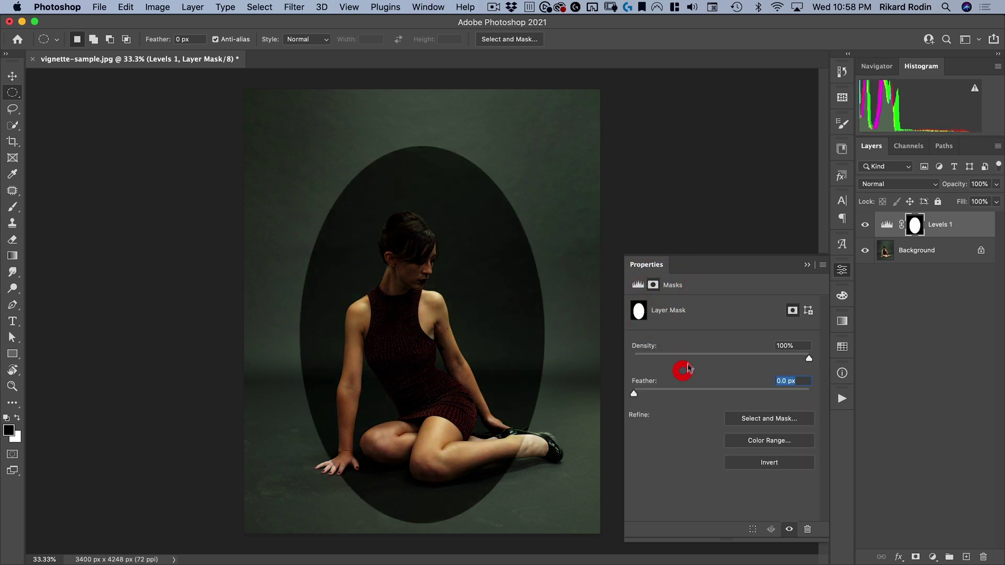
type("400")
key("Tab")
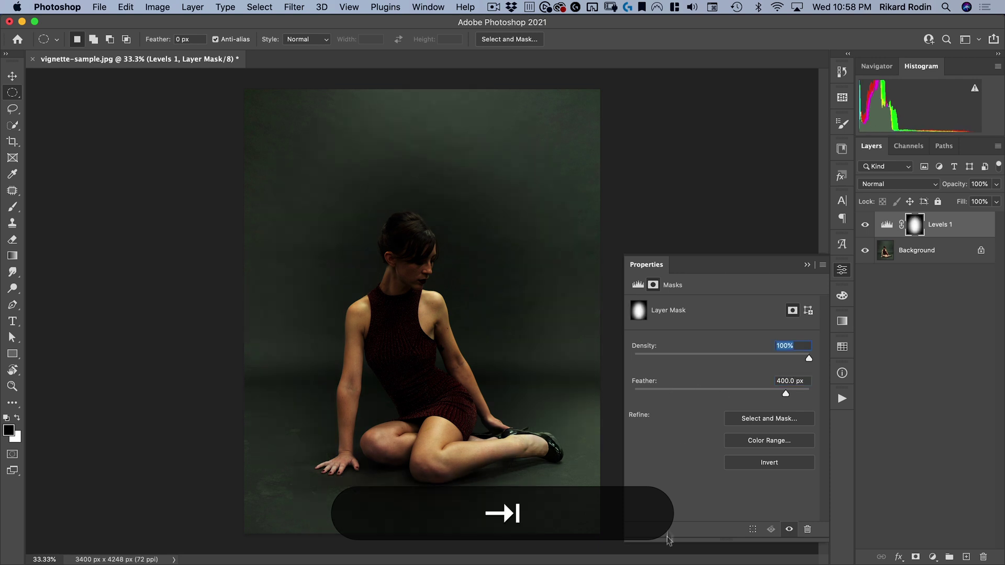
left_click(777, 462)
Set Levels 1 midtones to 1.00 and output white to 244.
left_click(637, 284)
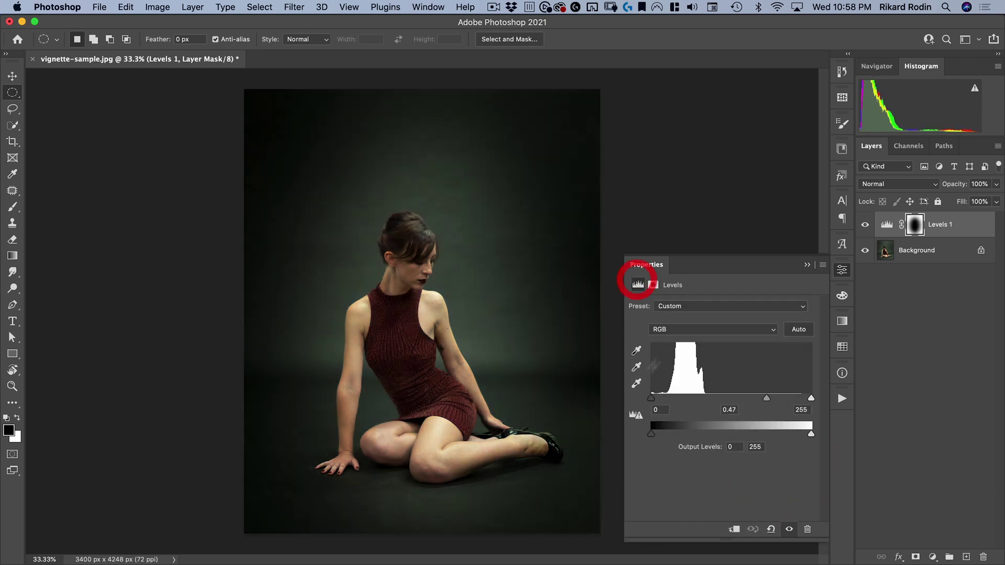
left_click_drag(767, 402, 729, 401)
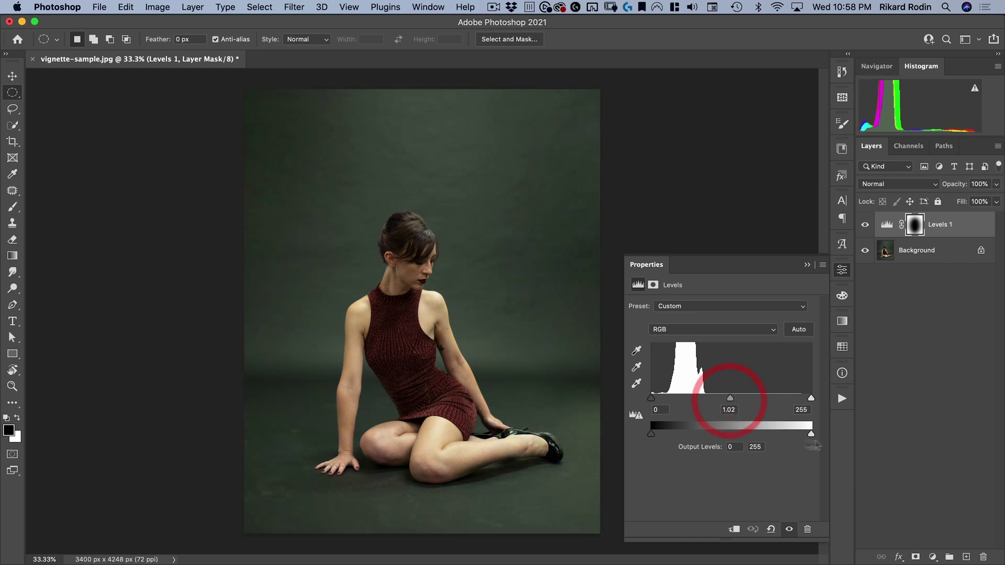
mouse_move(809, 435)
left_mouse_down()
mouse_move(680, 437)
mouse_move(811, 434)
left_mouse_up()
left_click_drag(727, 402, 731, 402)
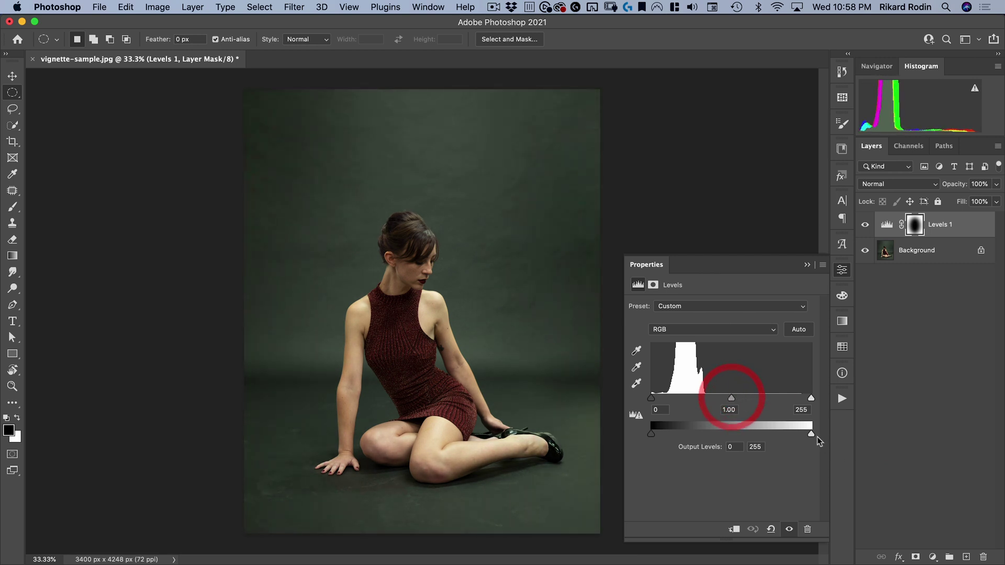
mouse_move(811, 435)
left_mouse_down()
mouse_move(686, 435)
mouse_move(817, 435)
left_mouse_up()
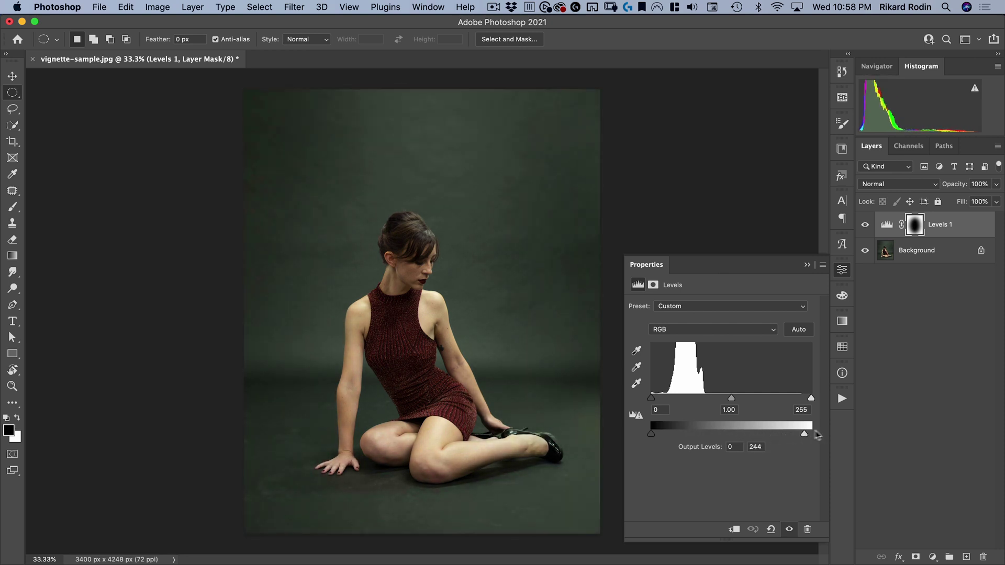